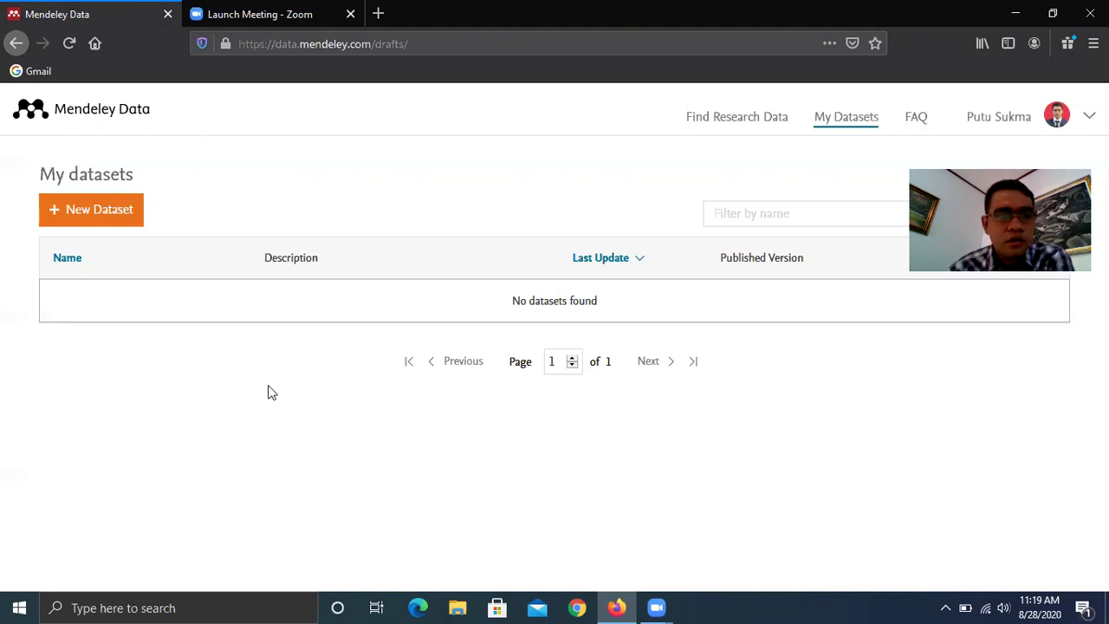
Create a new dataset named "Data Penulis Hasil Analisis VOSviewer"
click(104, 208)
click(362, 354)
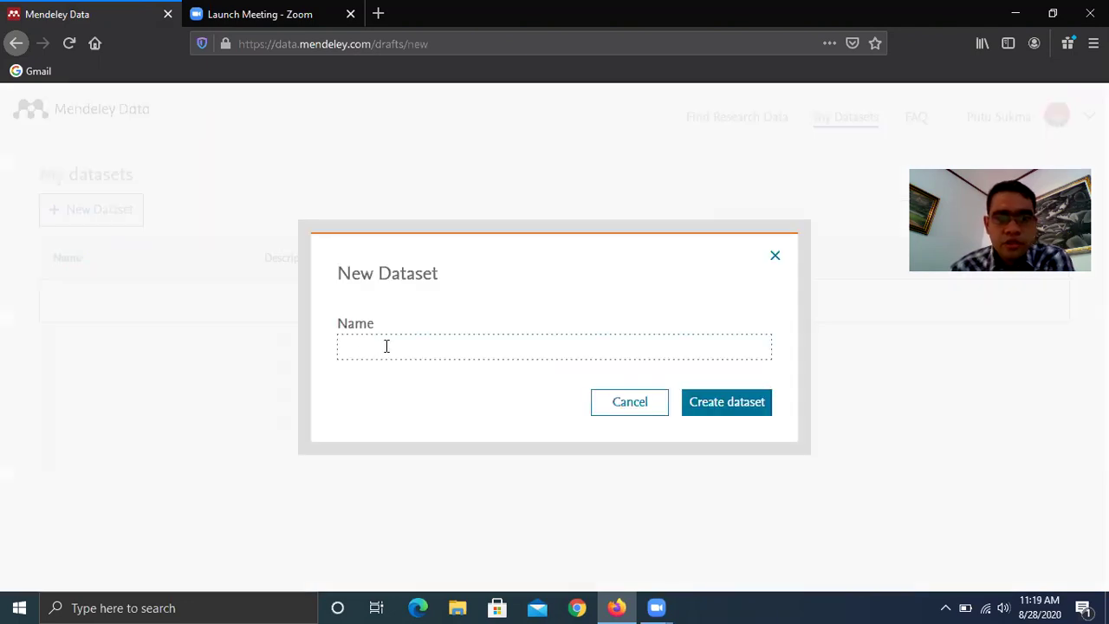
click(387, 346)
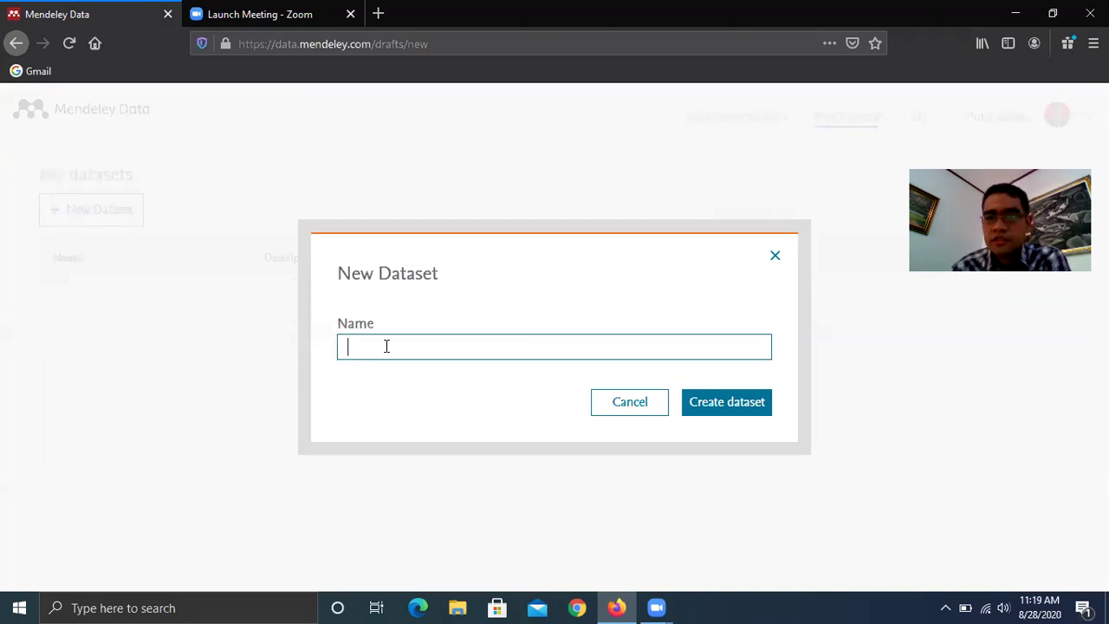
text(Da)
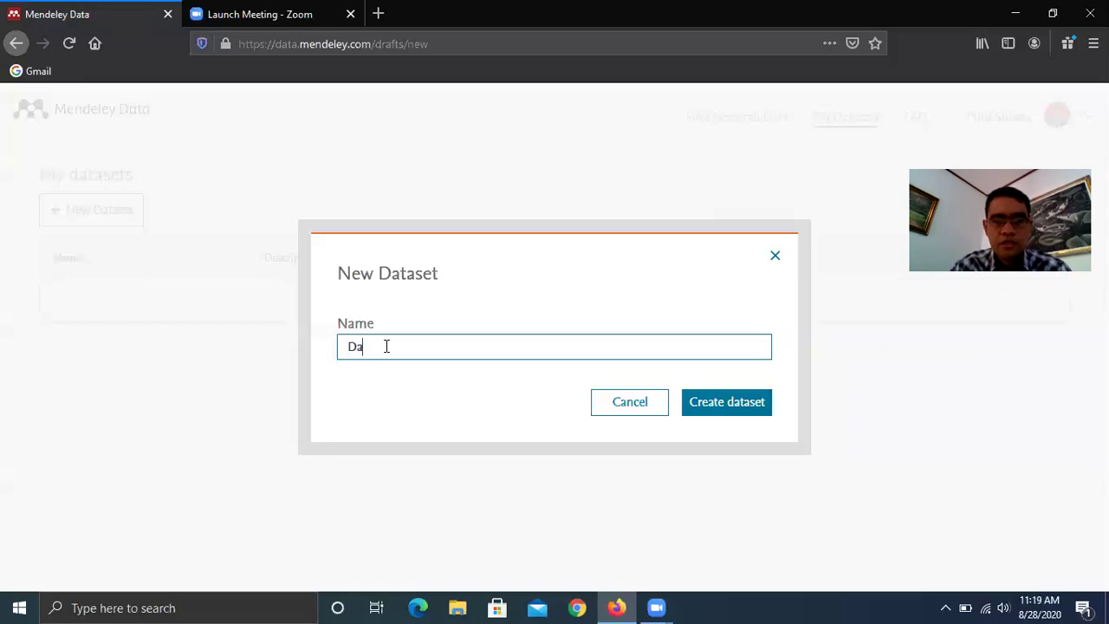
text(ta Penu)
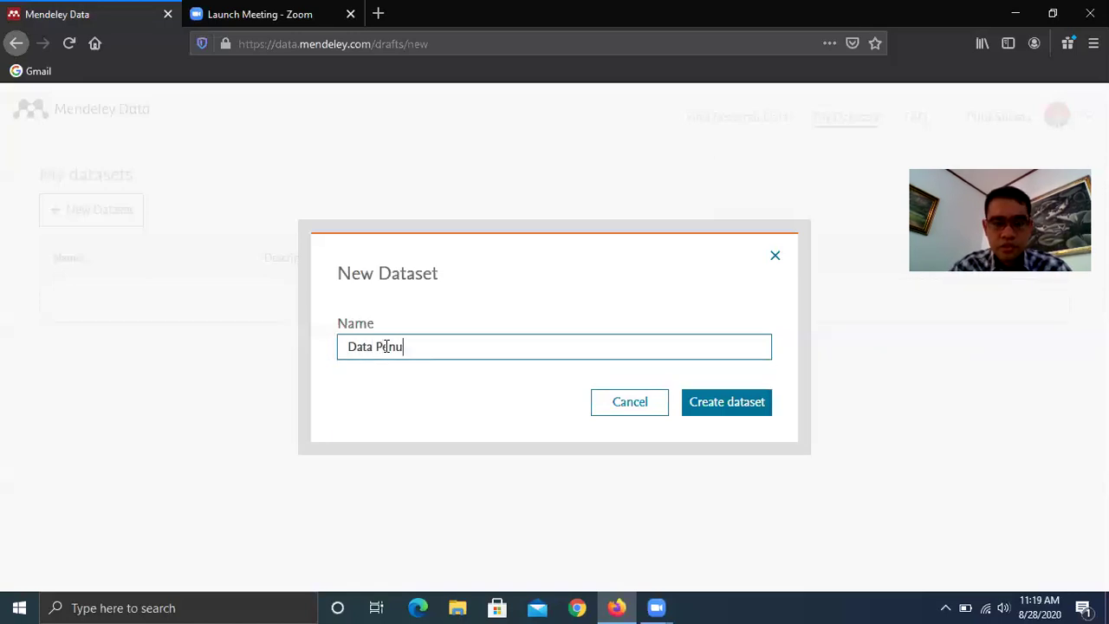
text(lis Hasil Nal)
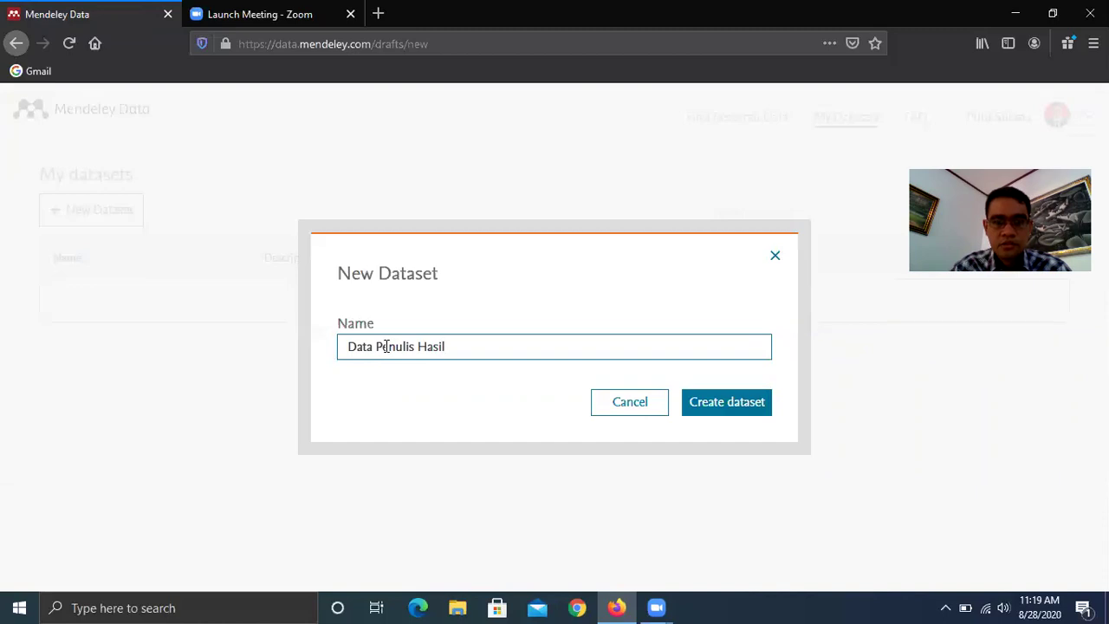
key(BackSpace)
key(BackSpace)
key(BackSpace)
text(Analisis V)
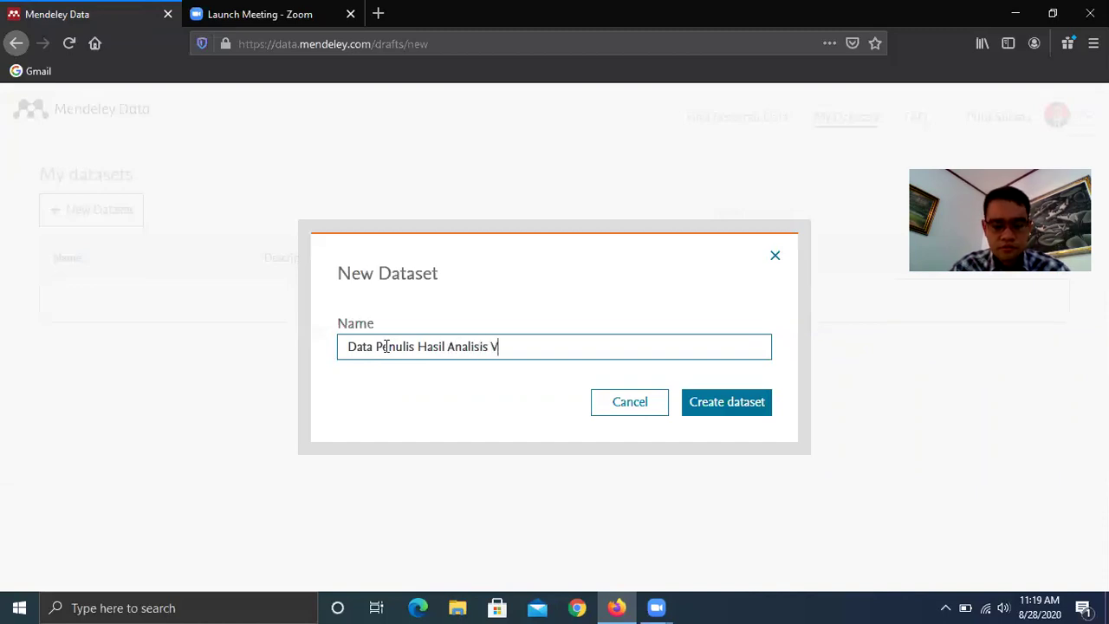
text(OSviewer)
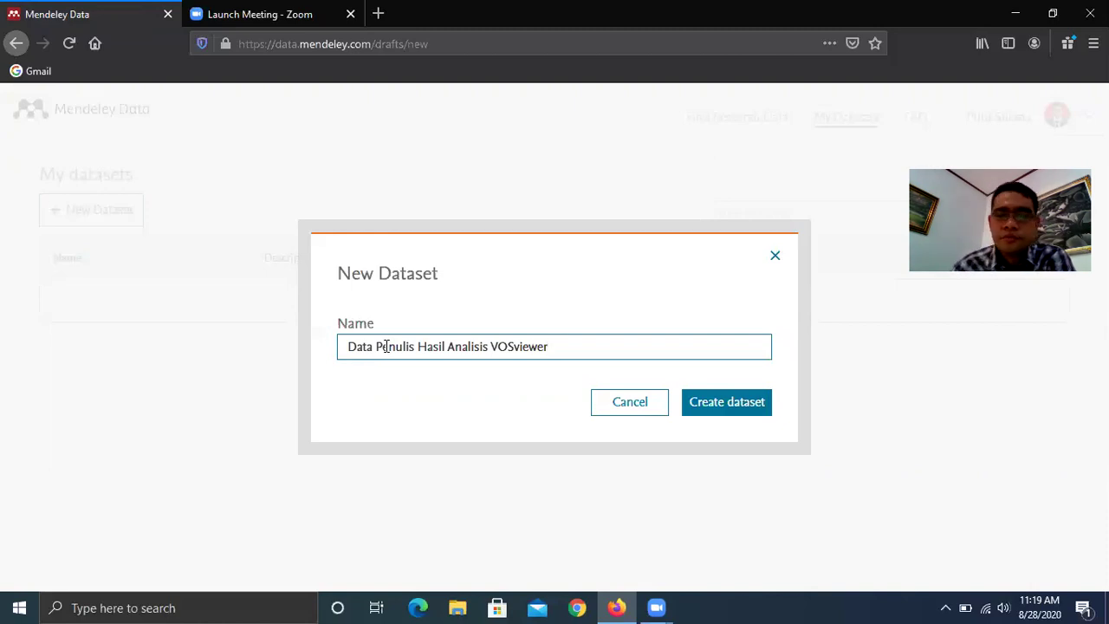
click(729, 404)
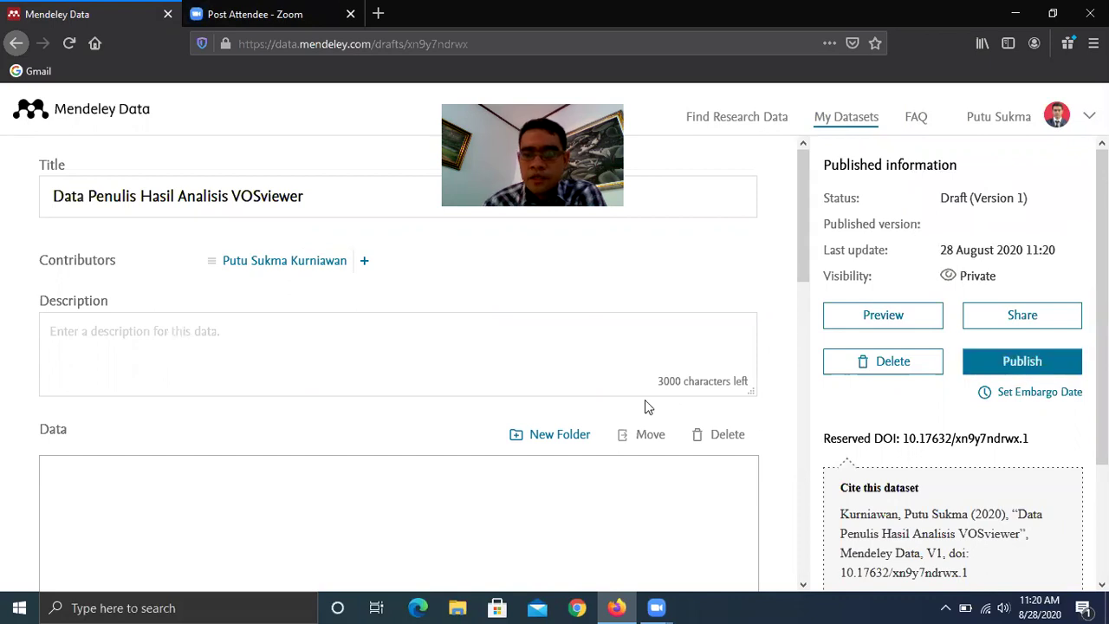
Look through the new draft's form fields and its published information, including the reserved DOI, citation and available storage
scroll(645, 401, down, 3)
scroll(644, 400, up, 2)
scroll(645, 407, up, 1)
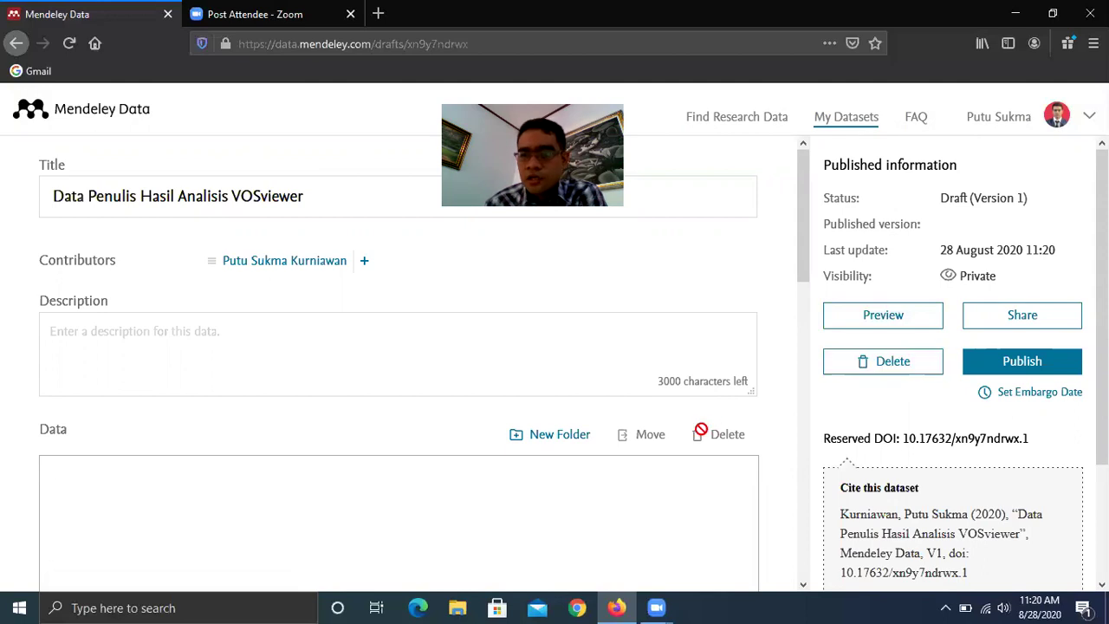
scroll(728, 433, down, 4)
scroll(846, 436, down, 3)
drag(799, 366, 810, 247)
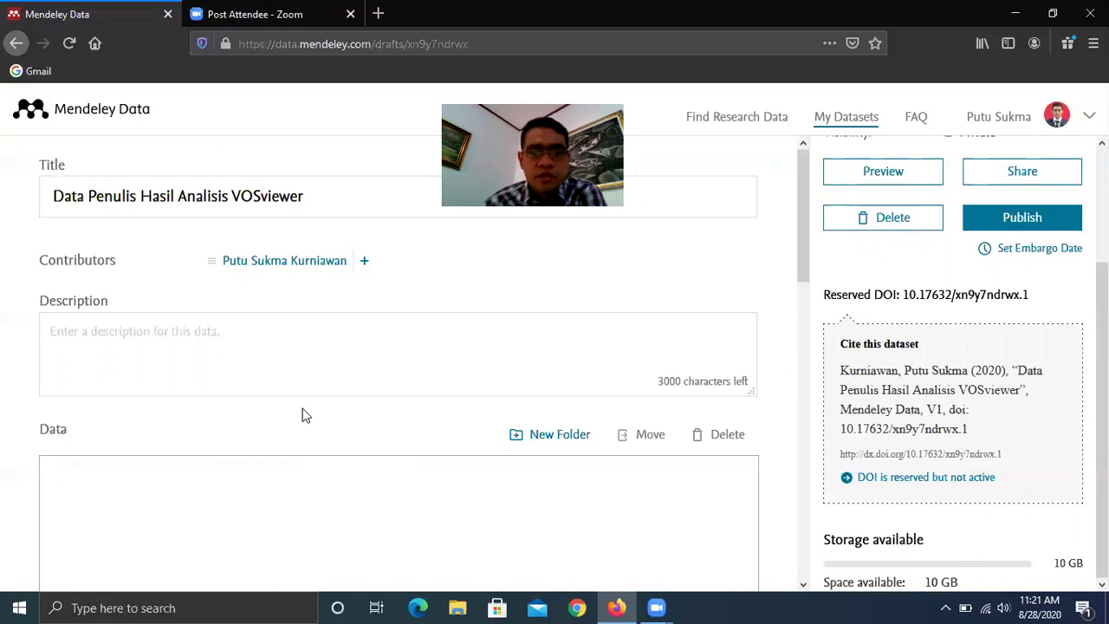
scroll(303, 408, down, 3)
scroll(309, 454, down, 5)
scroll(307, 451, up, 8)
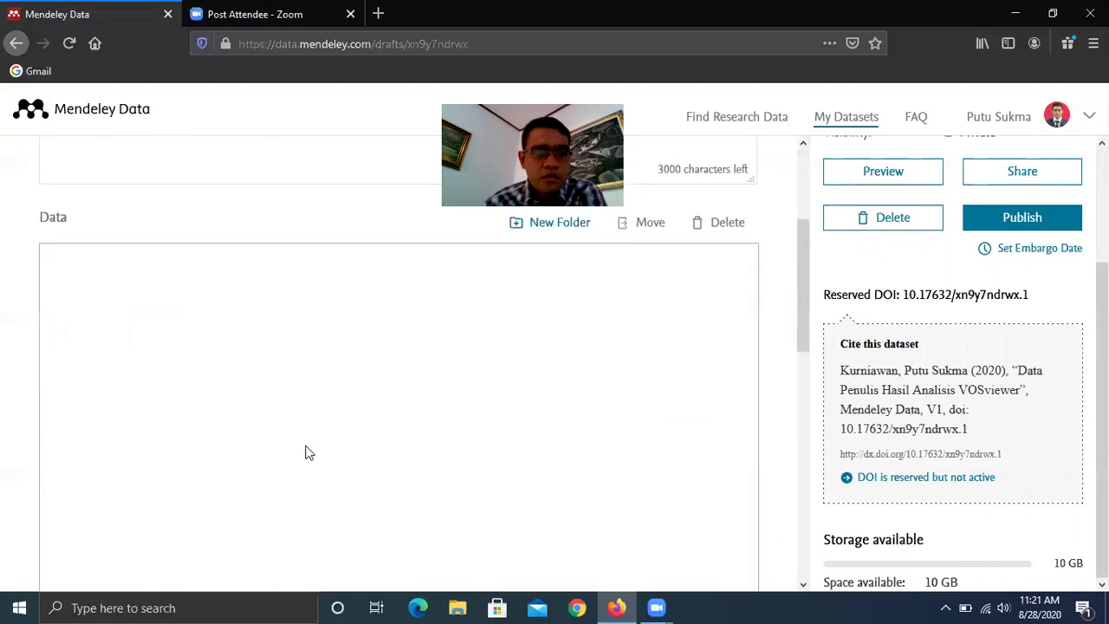
Enter the dataset description "Data berikut adalah hasil dari analisis VOSviewer yang berisikan data-data penulis."
click(150, 331)
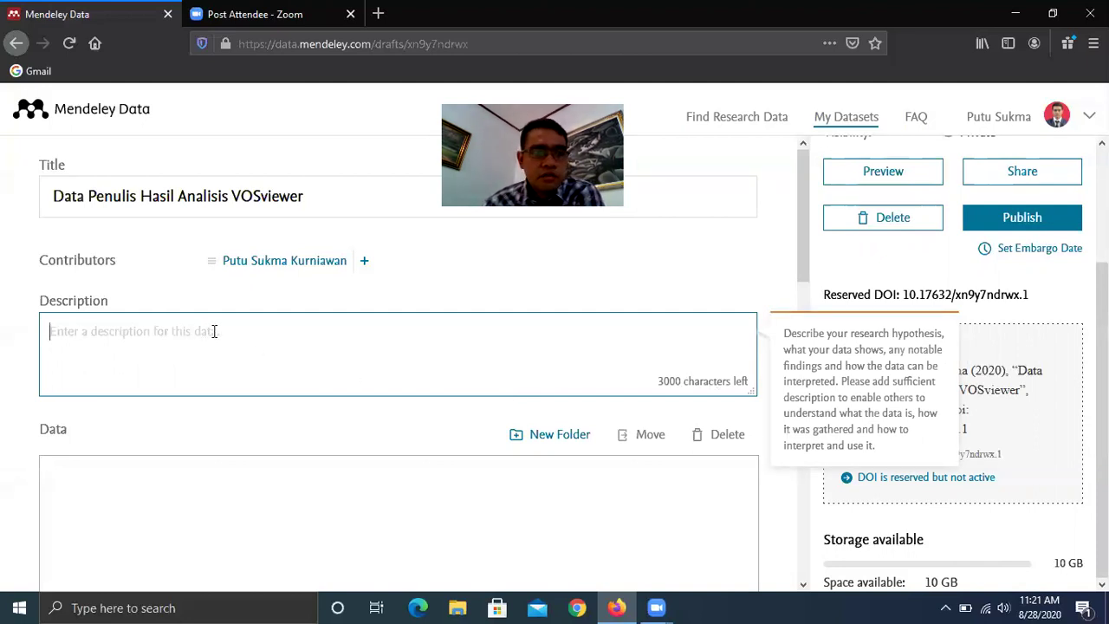
text(Data berikut)
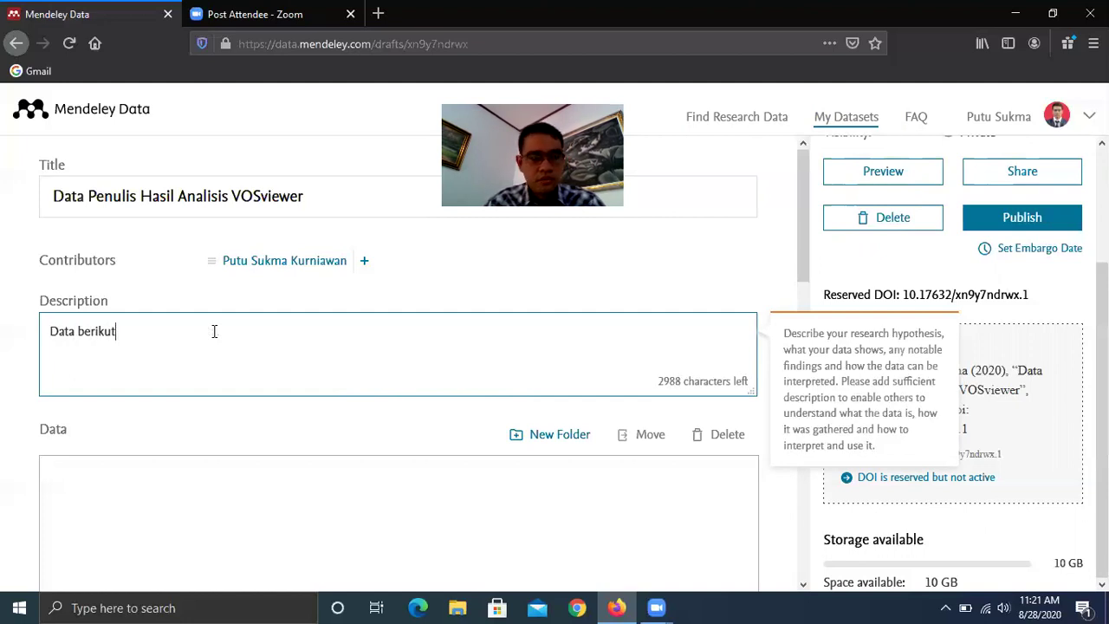
text( adalah has)
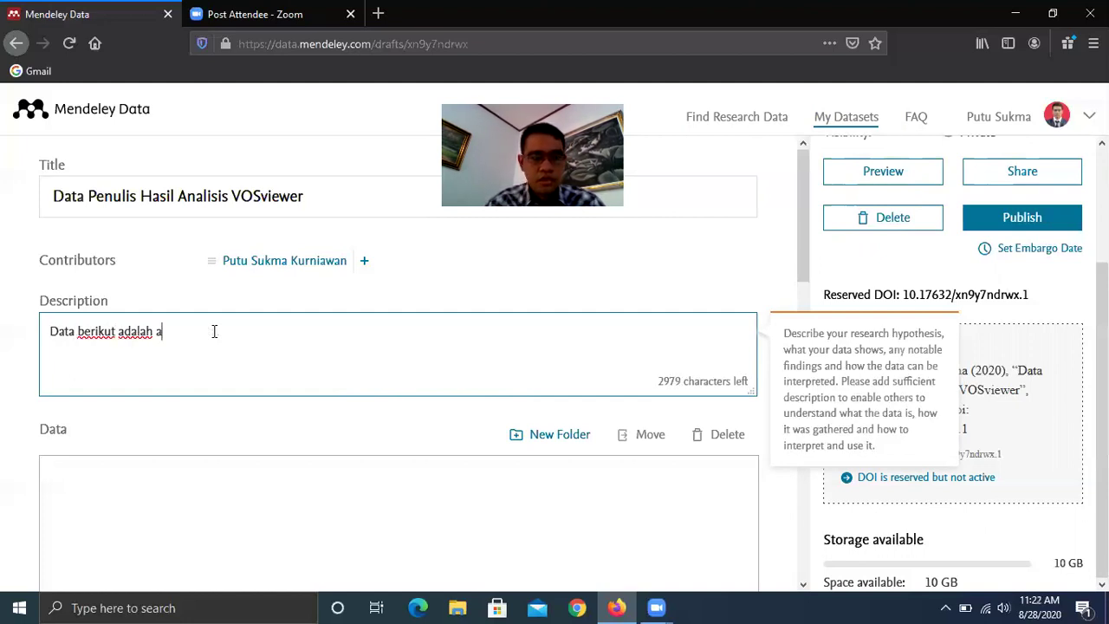
key(BackSpace)
key(BackSpace)
text(hasil )
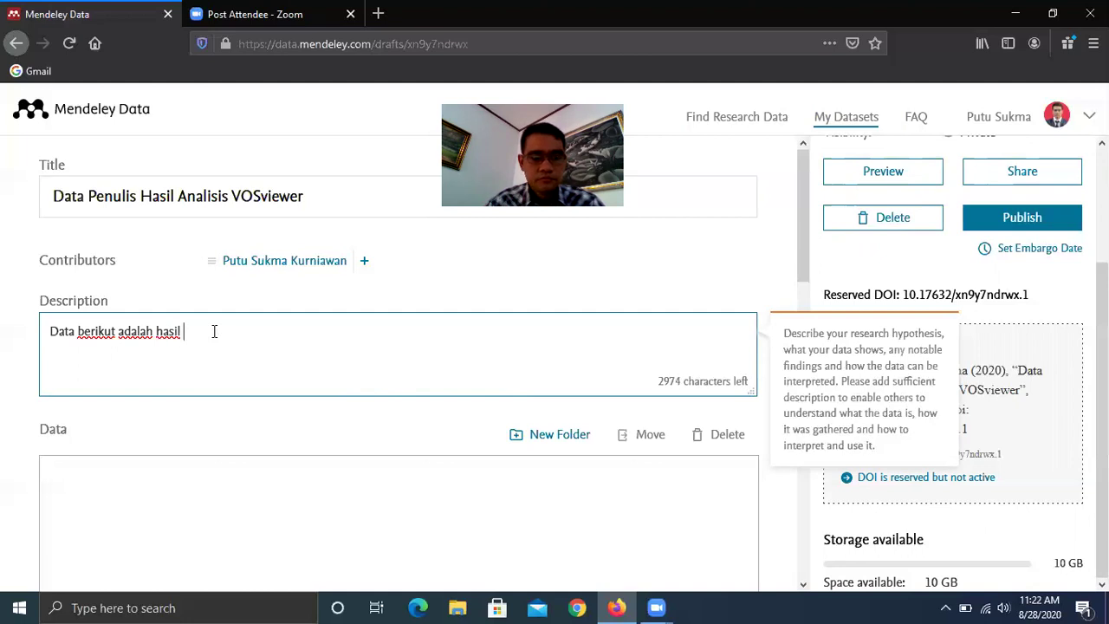
text(dari analisis VOS)
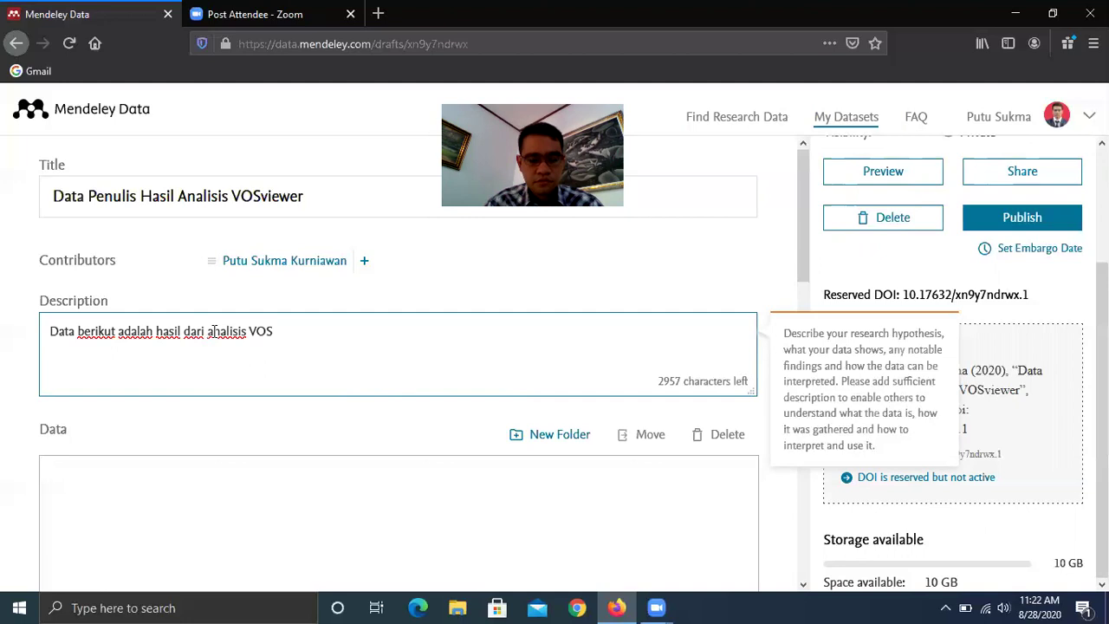
text(viewer )
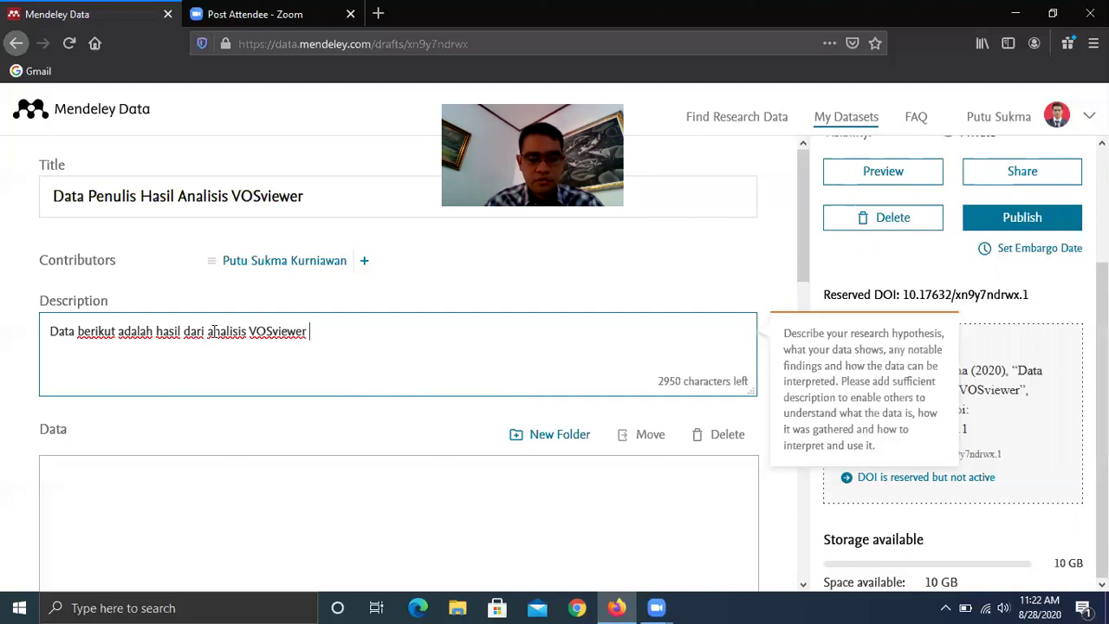
text(yang bersi)
key(BackSpace)
key(BackSpace)
text(isikan )
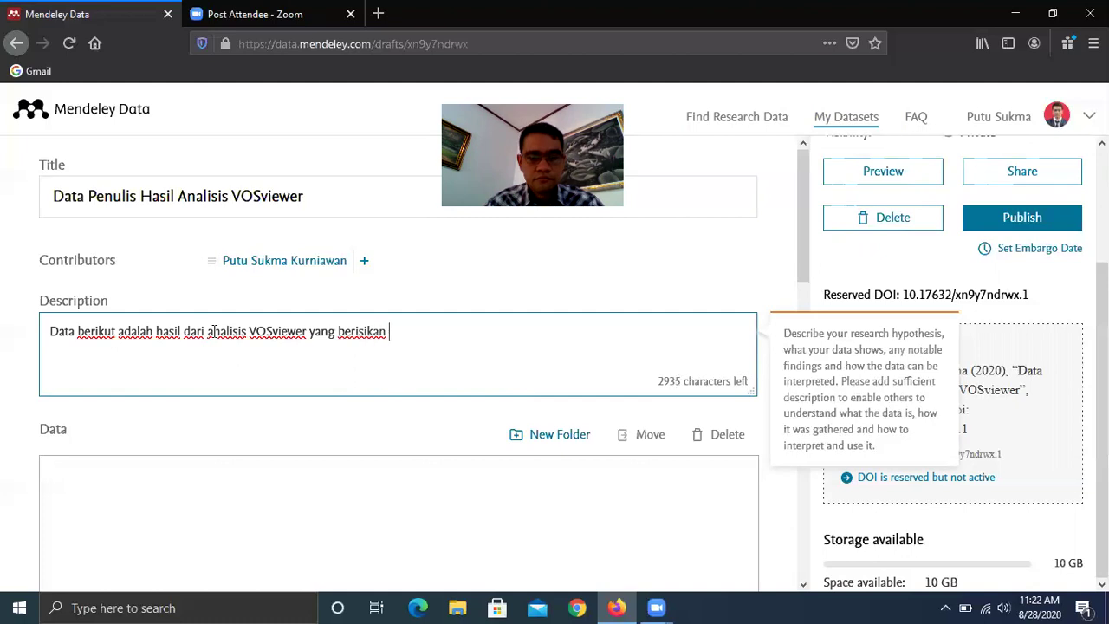
text(data-data pe)
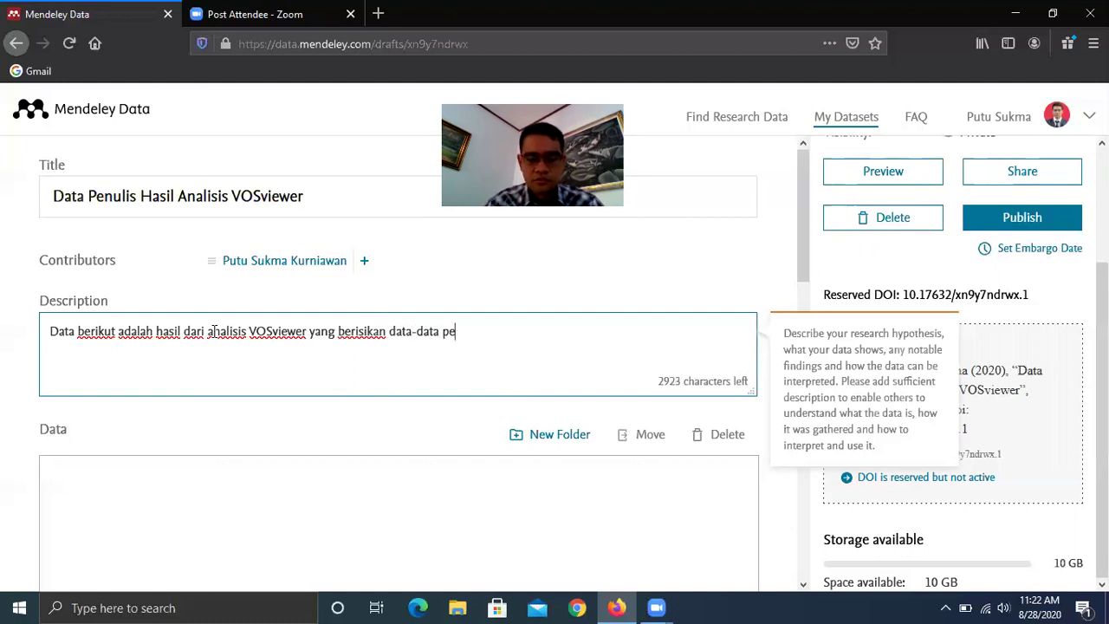
text(nulis.)
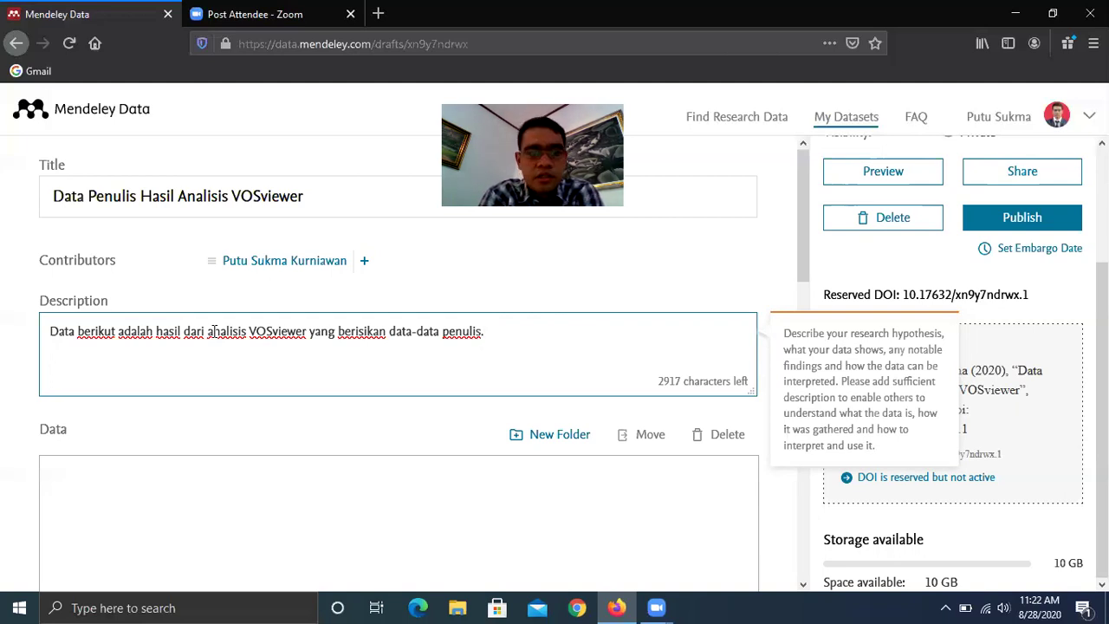
Upload the Data Author file from the Desktop to the dataset and dismiss the upload notification
scroll(307, 448, down, 5)
scroll(286, 442, down, 2)
scroll(263, 429, up, 5)
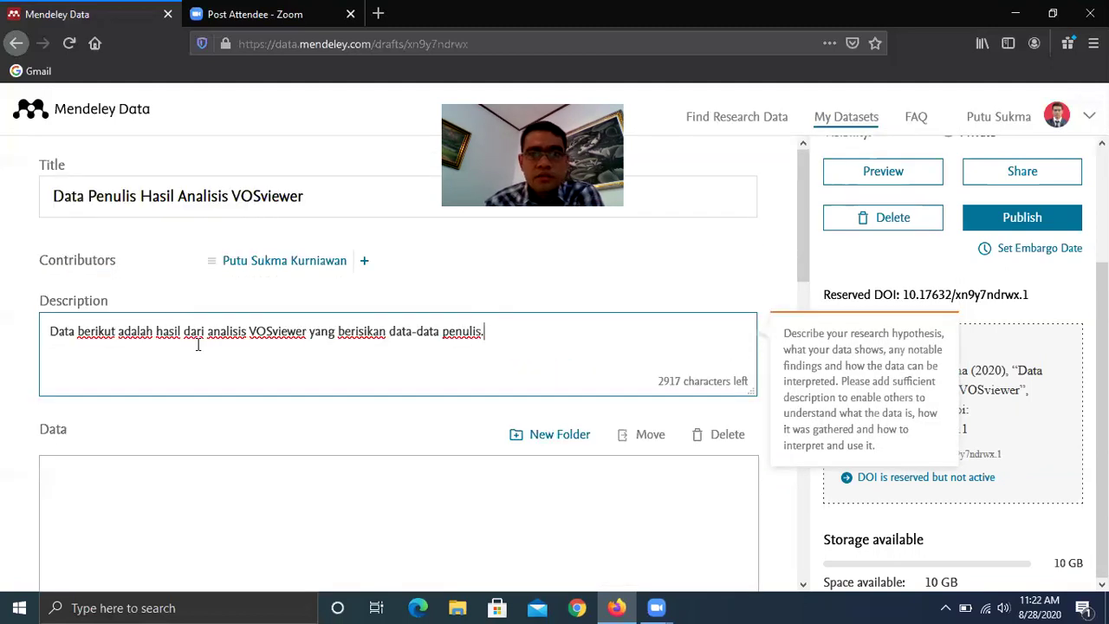
scroll(242, 398, down, 5)
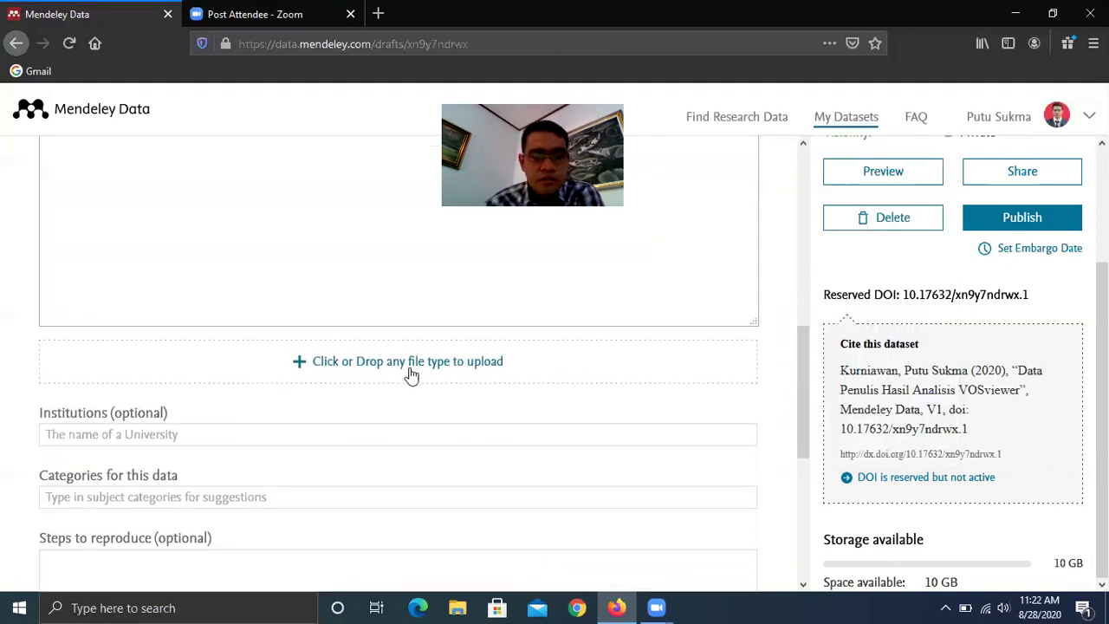
scroll(193, 396, up, 5)
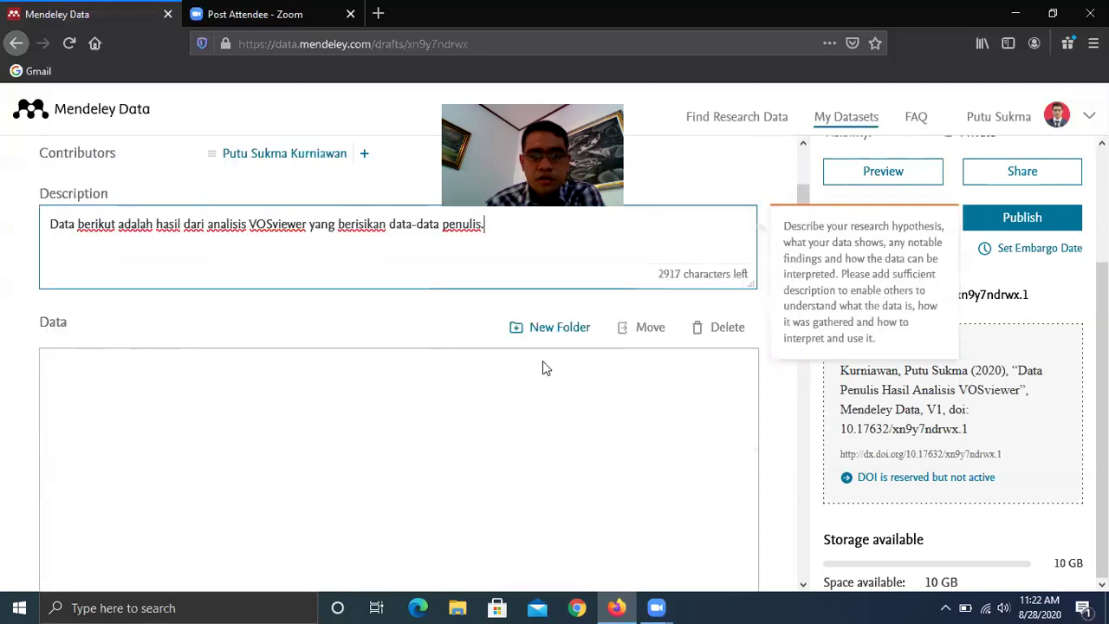
scroll(371, 376, down, 5)
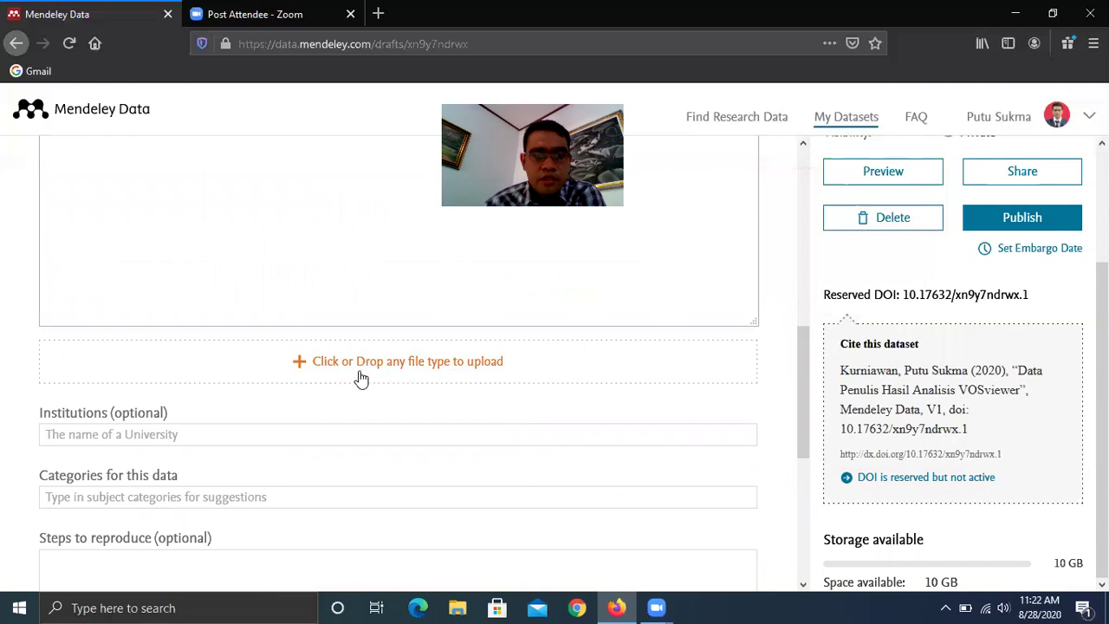
click(447, 363)
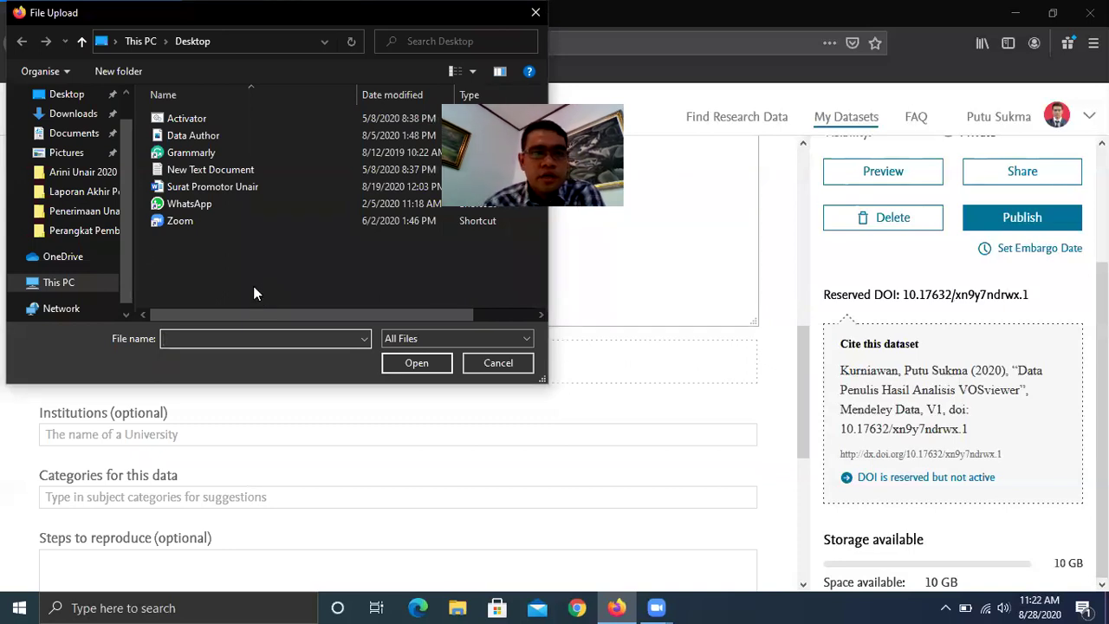
click(77, 101)
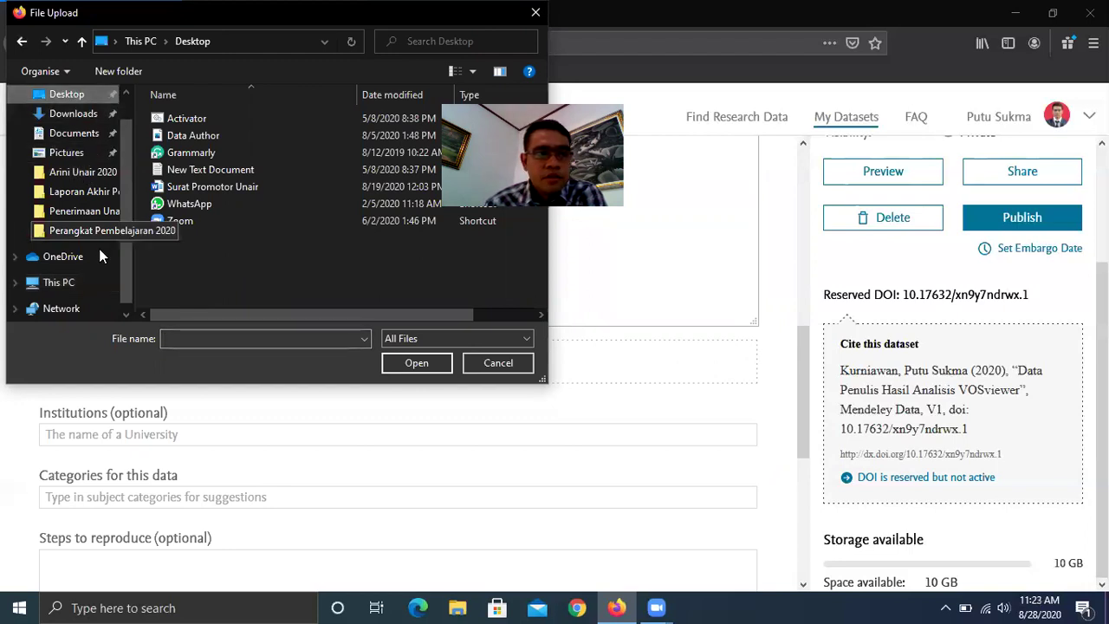
click(202, 139)
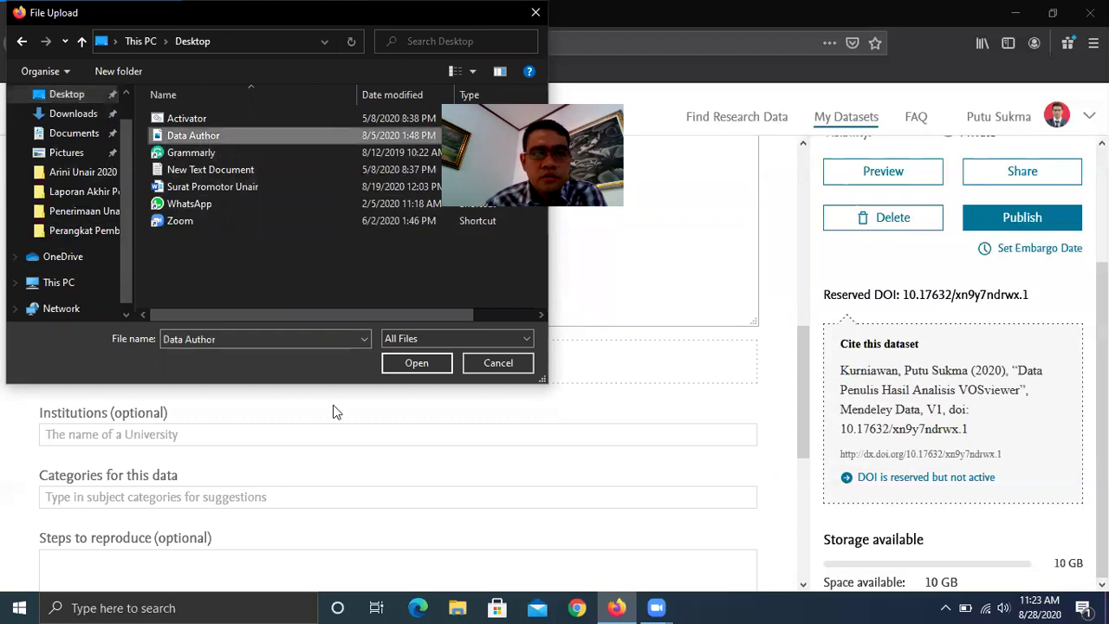
click(417, 363)
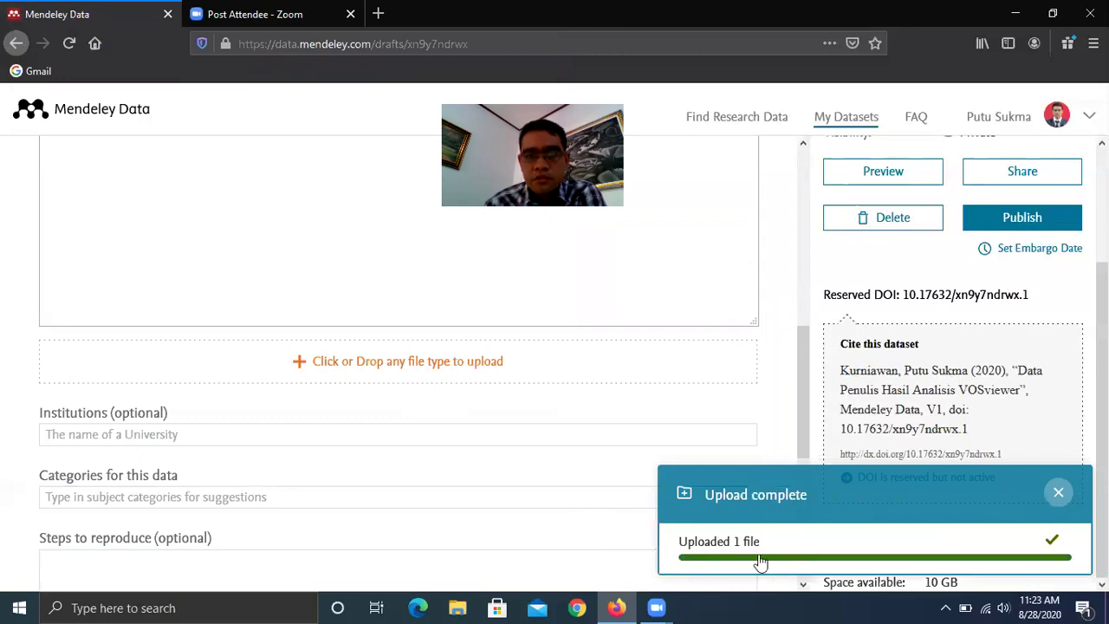
click(1059, 494)
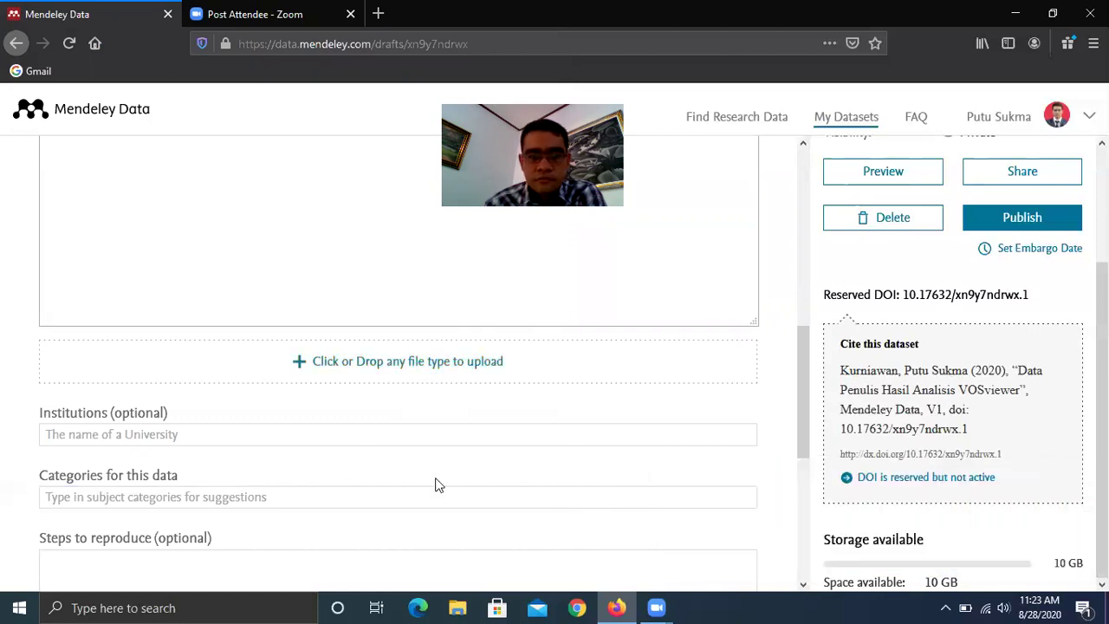
Check the uploaded file in the dataset's Data section and review the folder, upload, institution and category options
scroll(436, 483, up, 3)
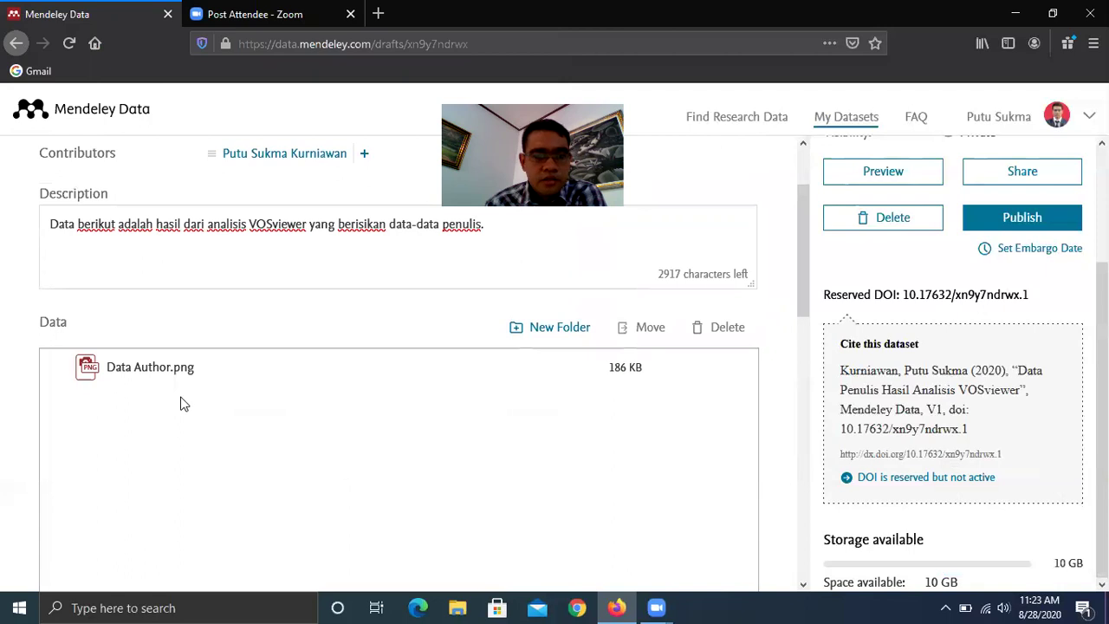
mouse_move(133, 367)
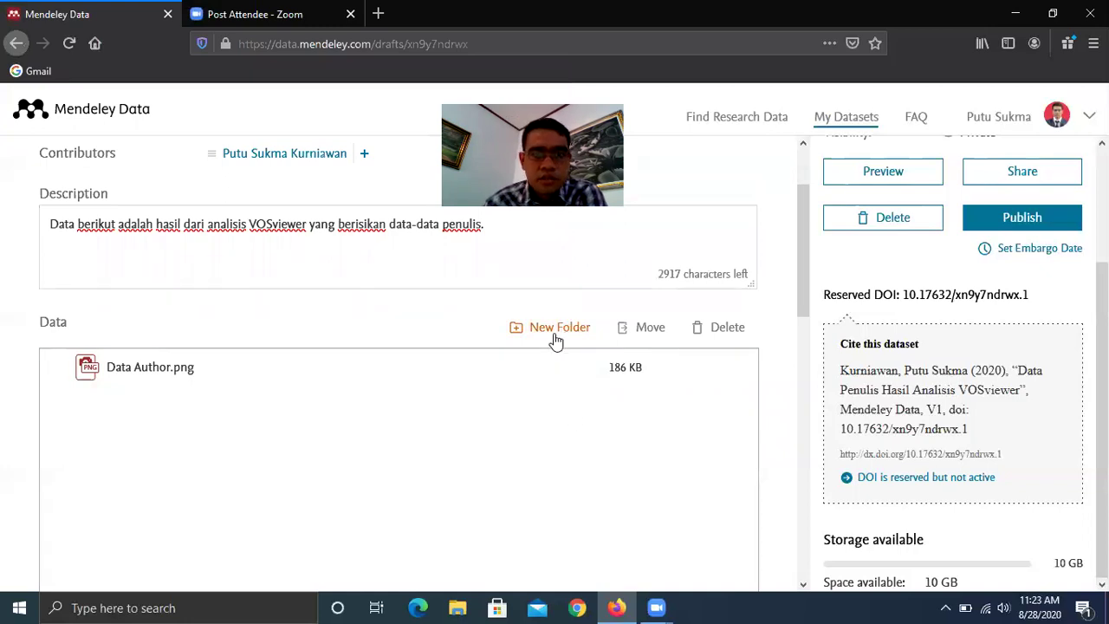
scroll(390, 459, down, 5)
scroll(416, 443, up, 1)
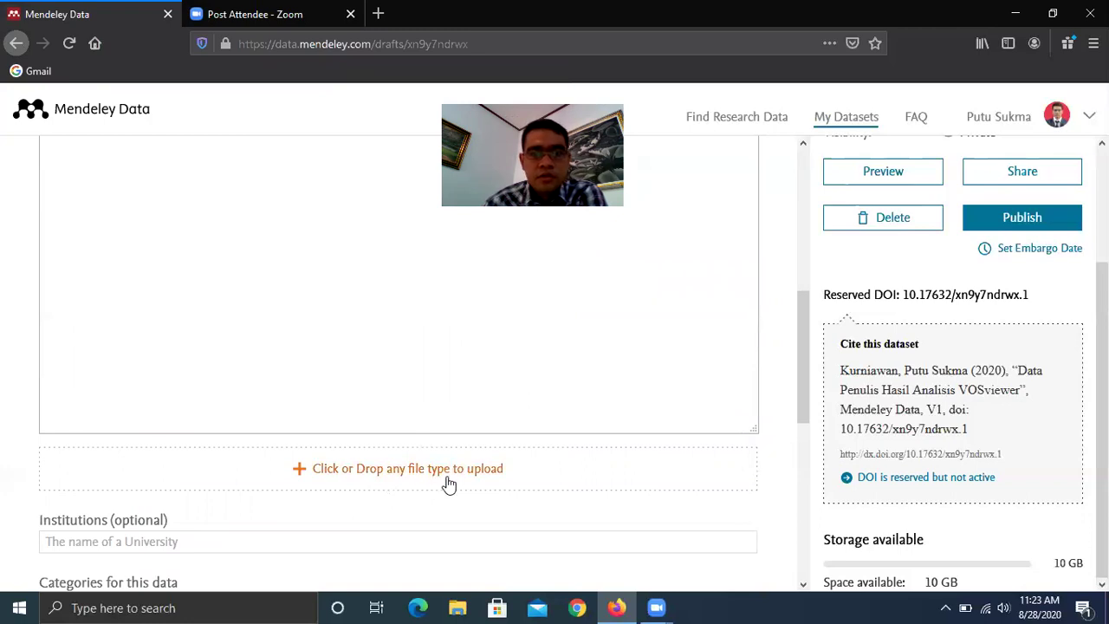
scroll(433, 483, up, 3)
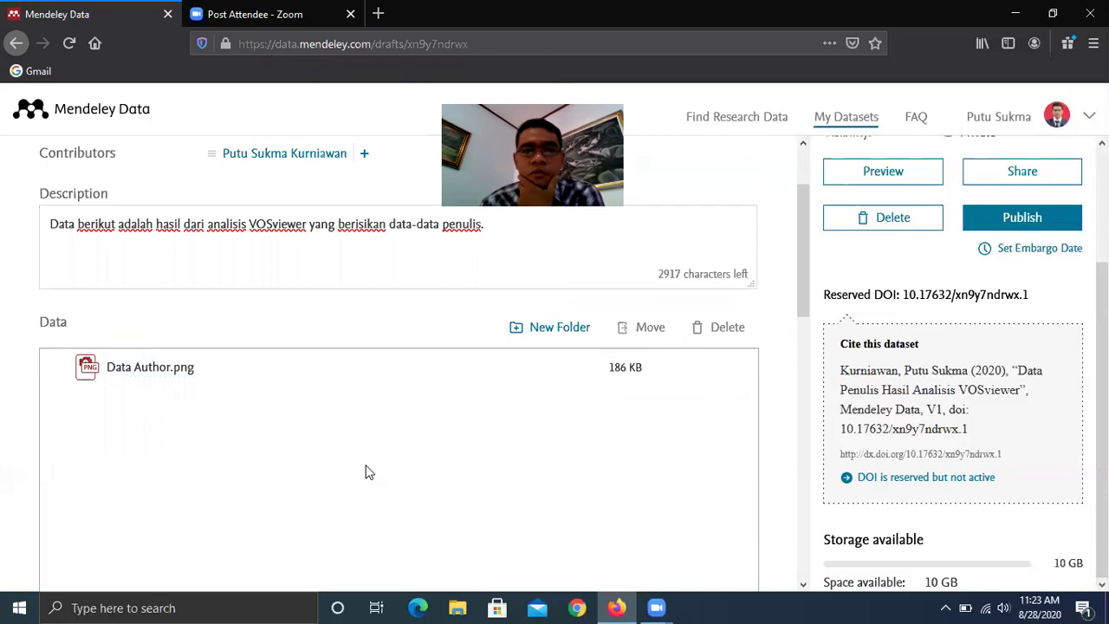
scroll(366, 472, down, 8)
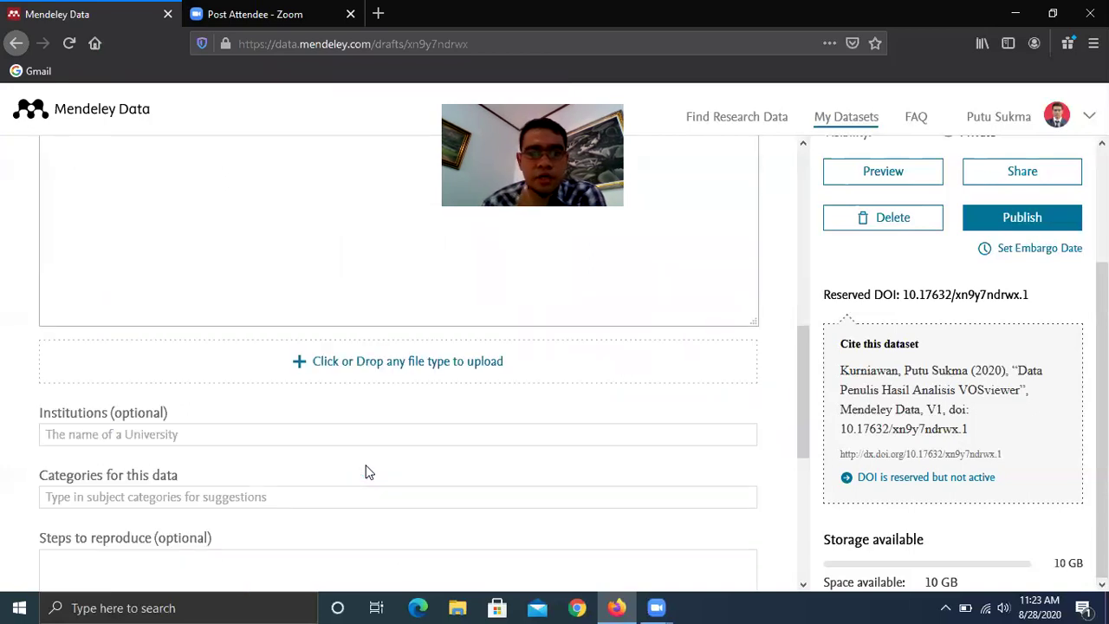
scroll(420, 426, up, 1)
scroll(414, 450, up, 2)
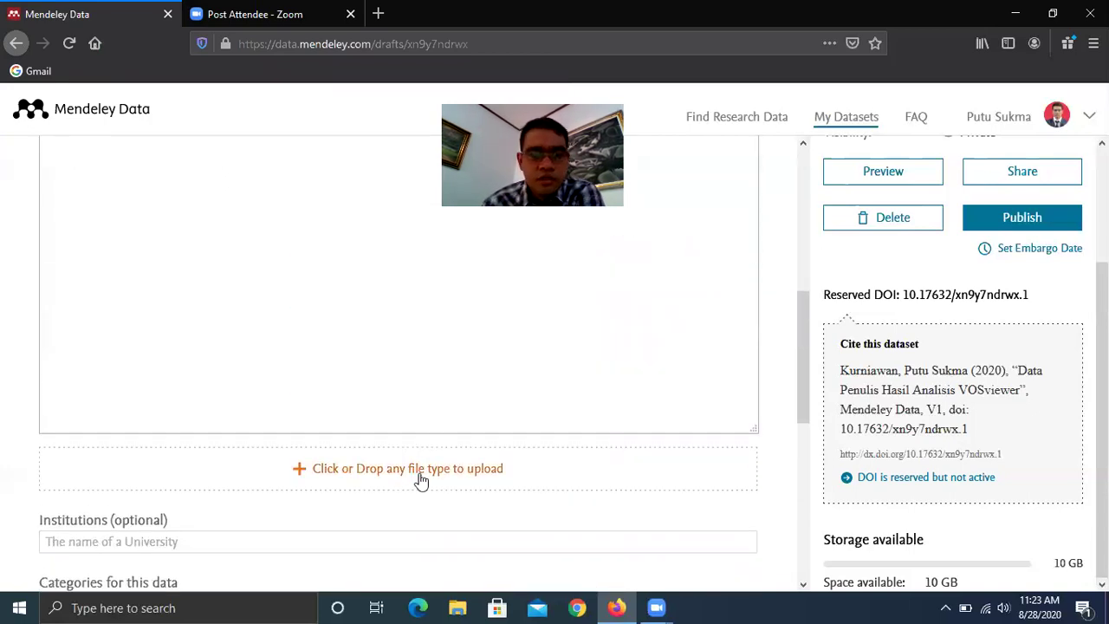
Review the draft's description, uploaded Data Author.png file and the optional fields below the data area
scroll(365, 451, up, 3)
scroll(302, 428, down, 4)
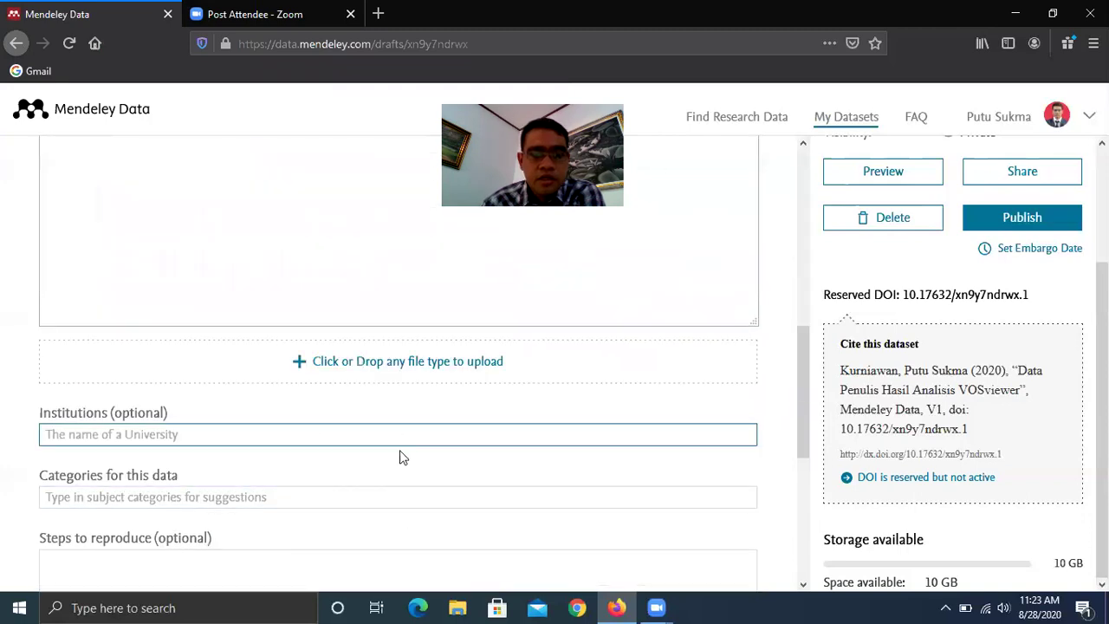
scroll(401, 456, up, 5)
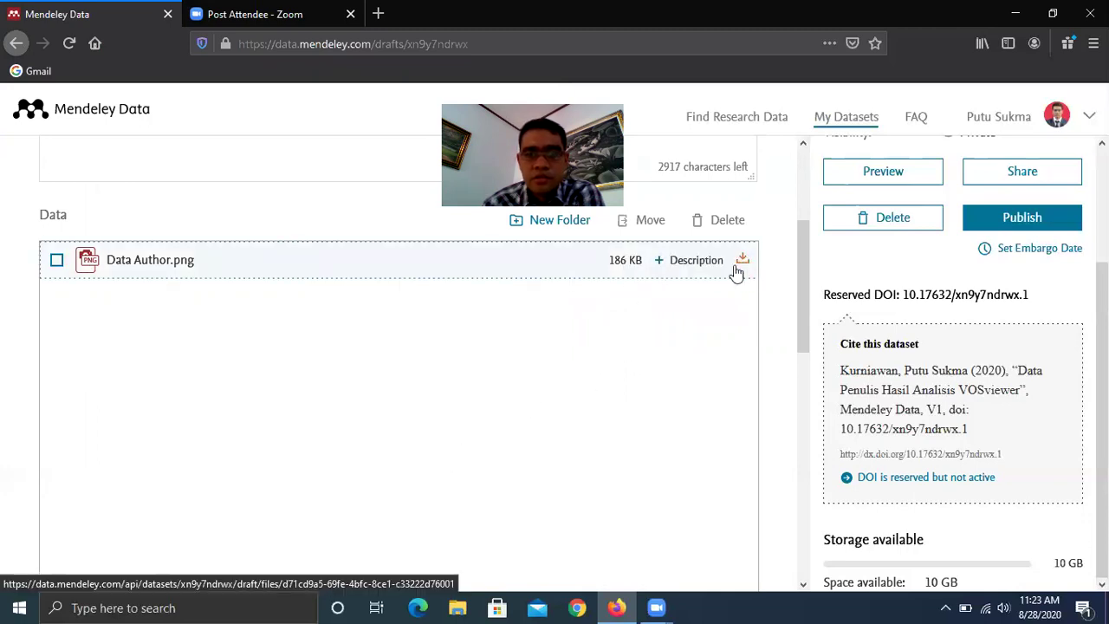
scroll(416, 446, up, 3)
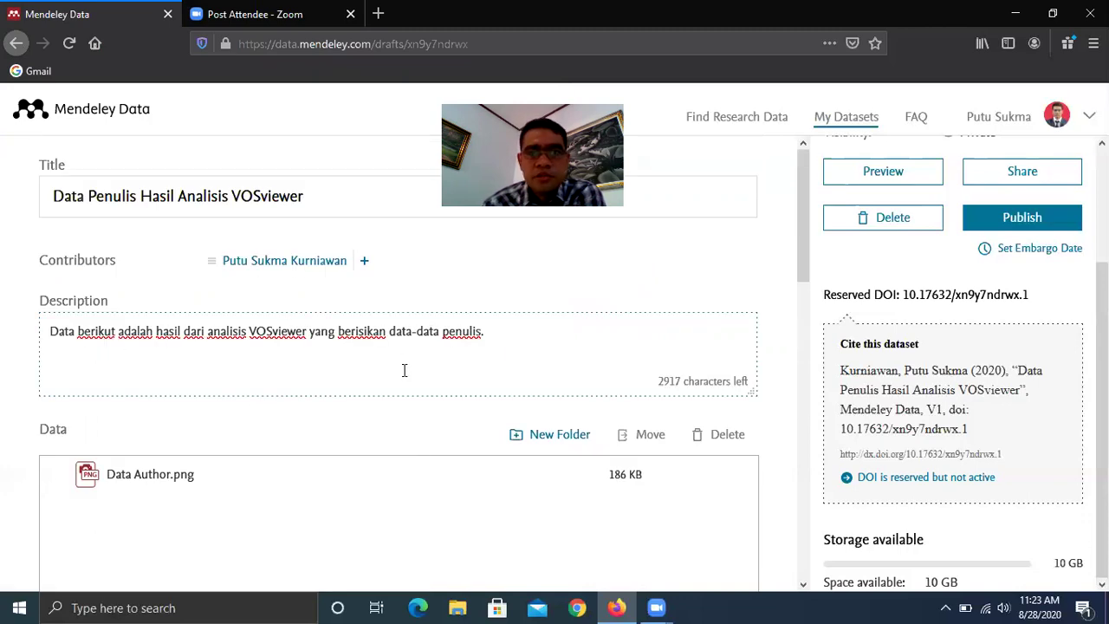
scroll(403, 416, down, 5)
scroll(404, 416, down, 4)
scroll(404, 416, up, 5)
Link the dataset to the institution Universitas Pendidikan Ganesha
scroll(404, 416, down, 2)
click(157, 286)
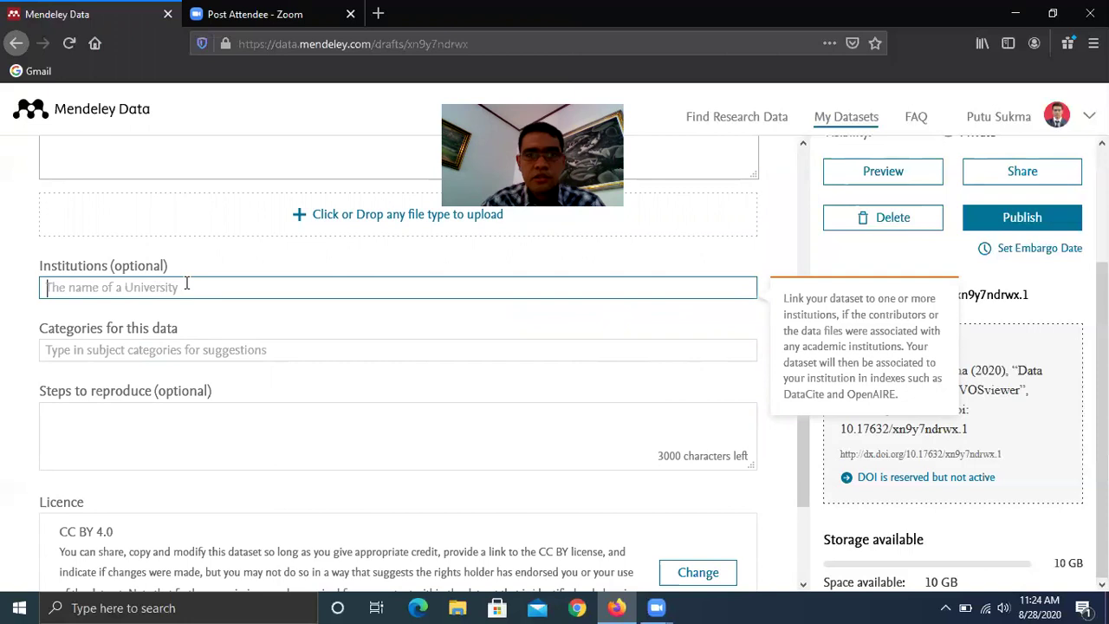
text(Univ)
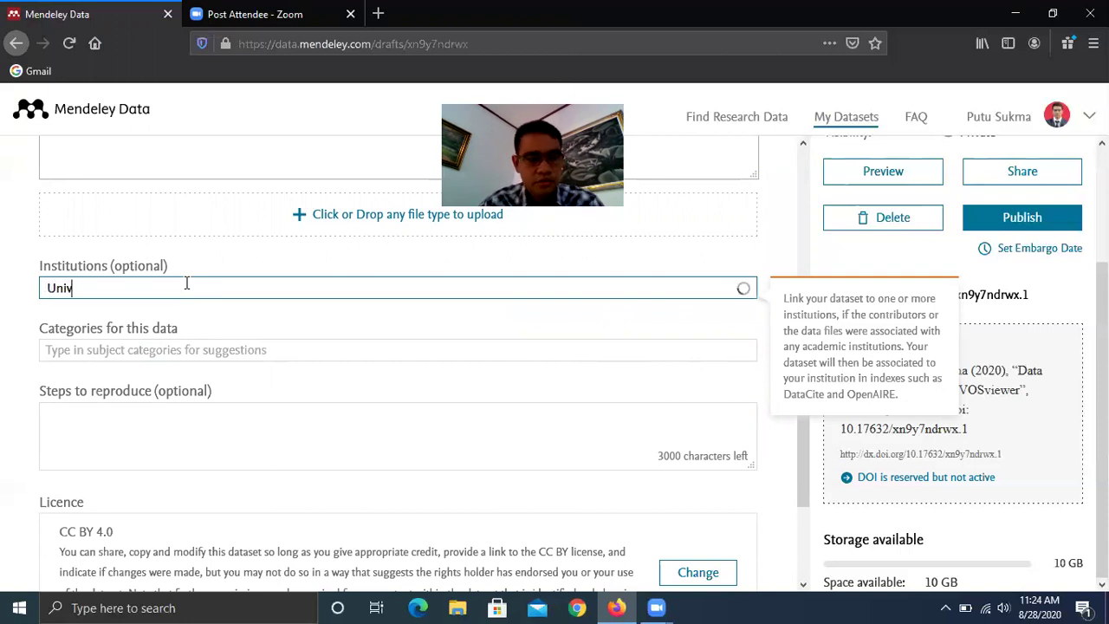
text(ersitas Pendidikan Ganesha)
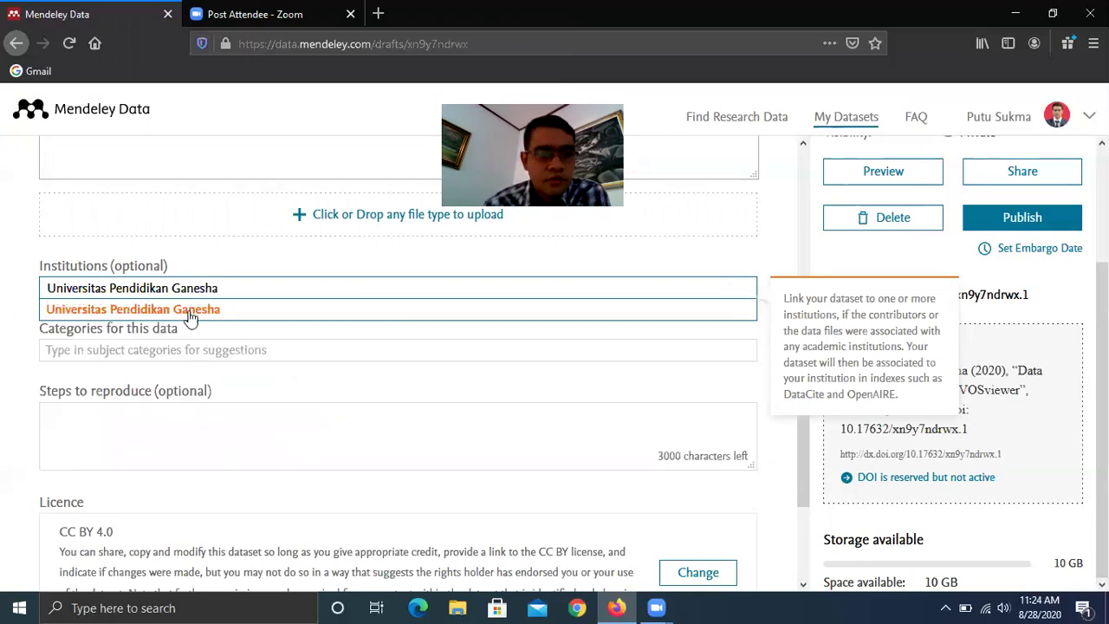
click(213, 317)
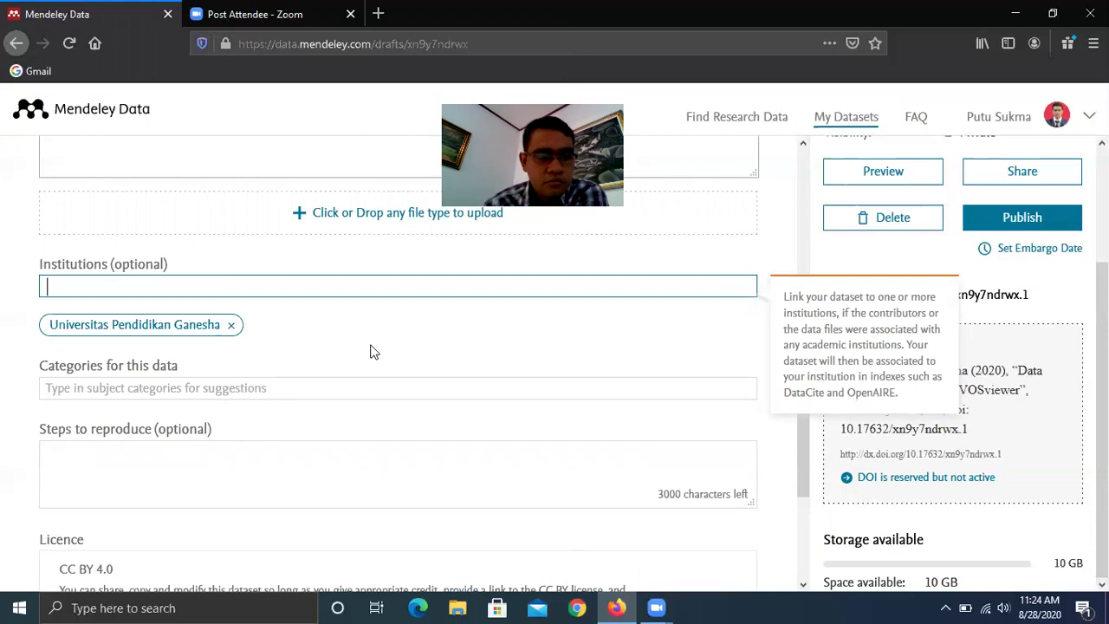
Add the subject category Accounting to the dataset
scroll(371, 349, down, 2)
click(272, 284)
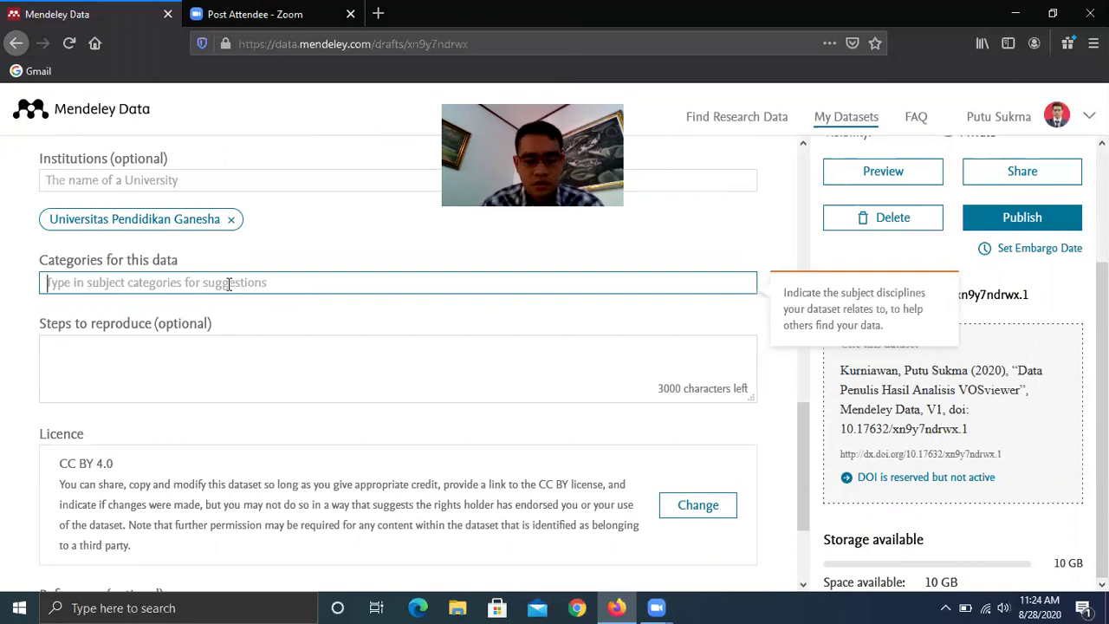
text(acc)
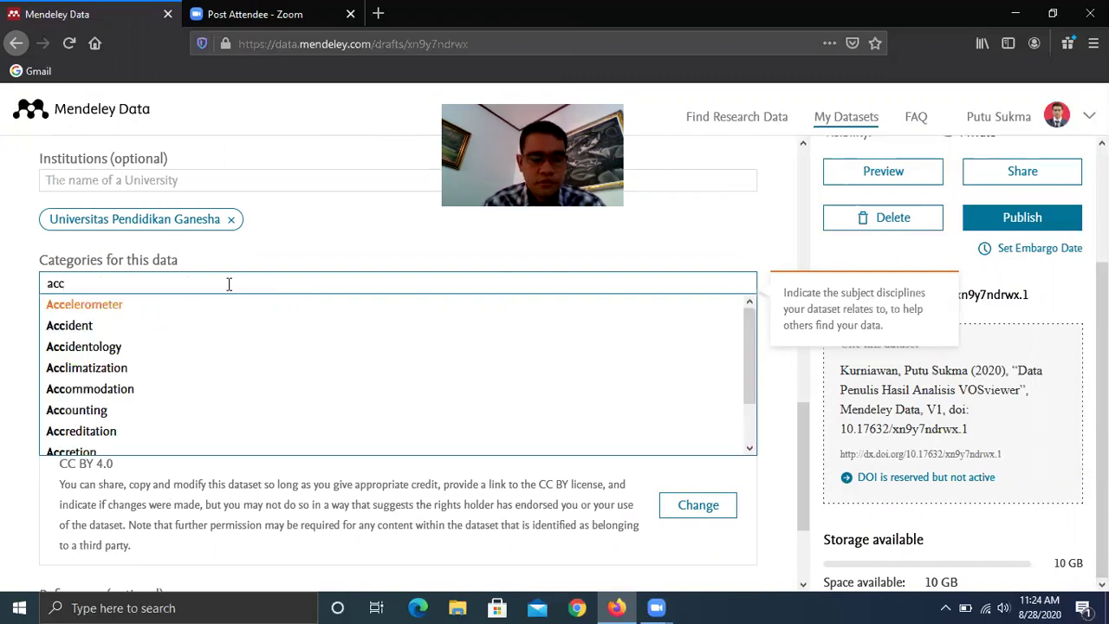
text(ounting)
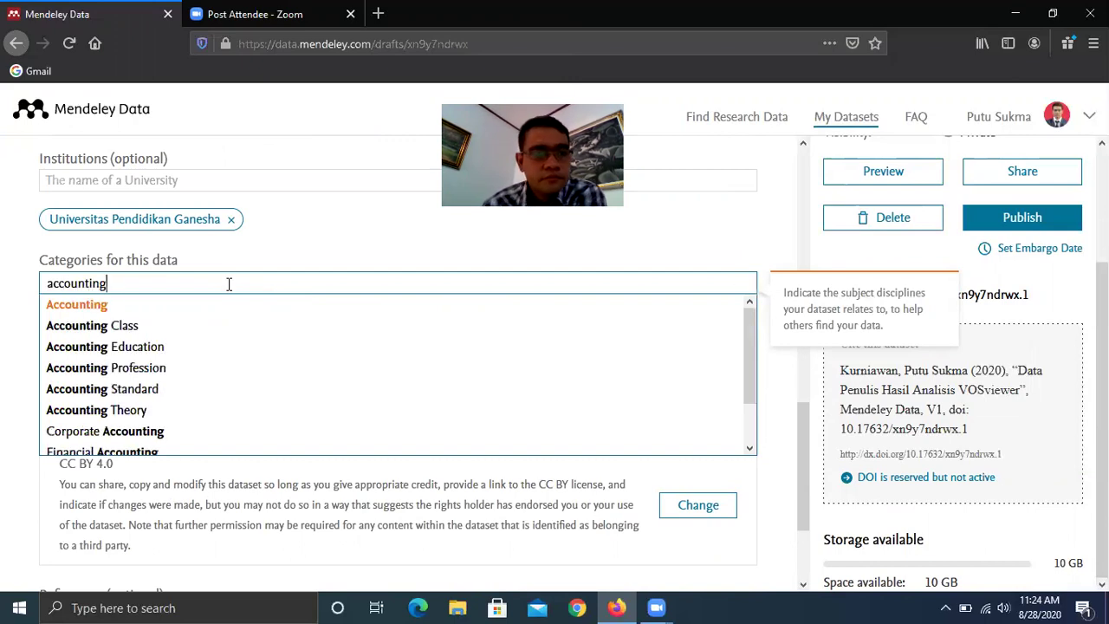
click(87, 309)
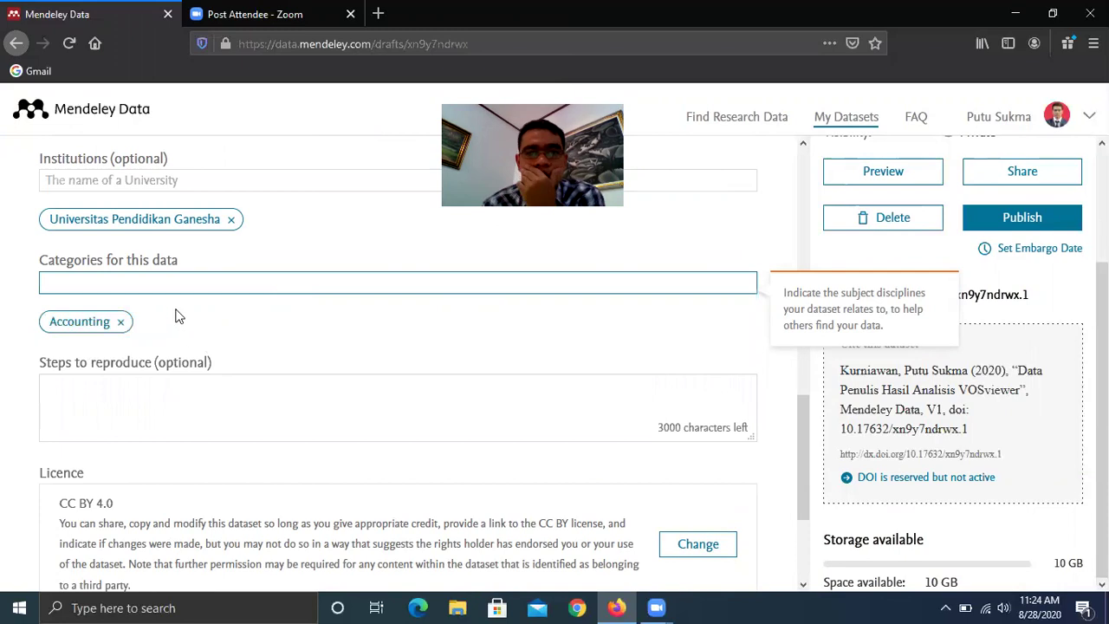
Try to find a subject category for "akuntansi" and clear the search text
text(a)
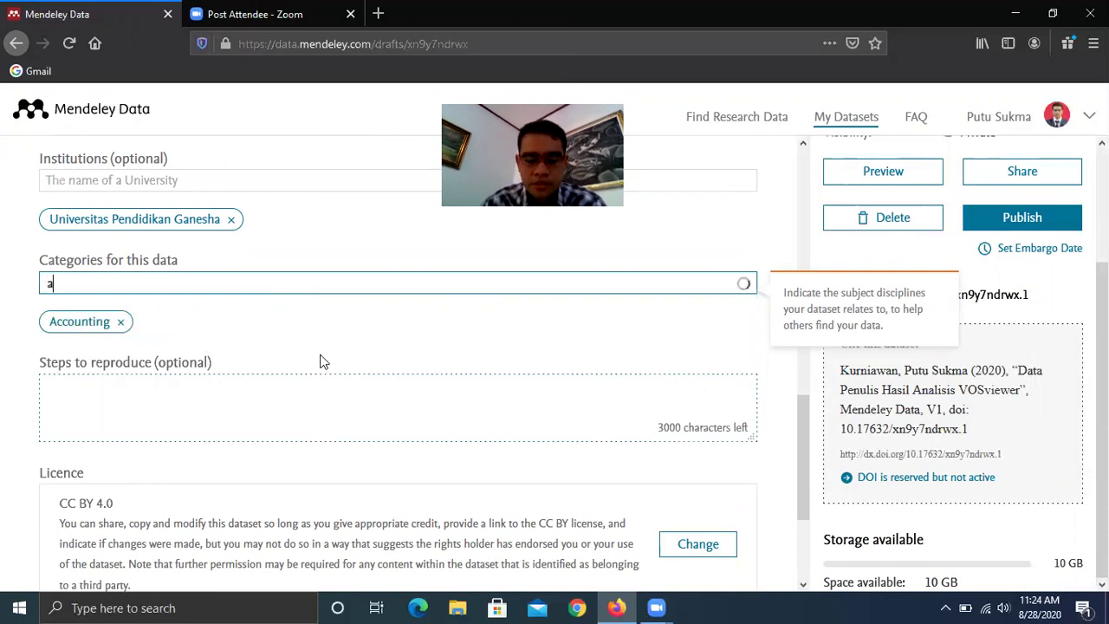
text(kuntansi)
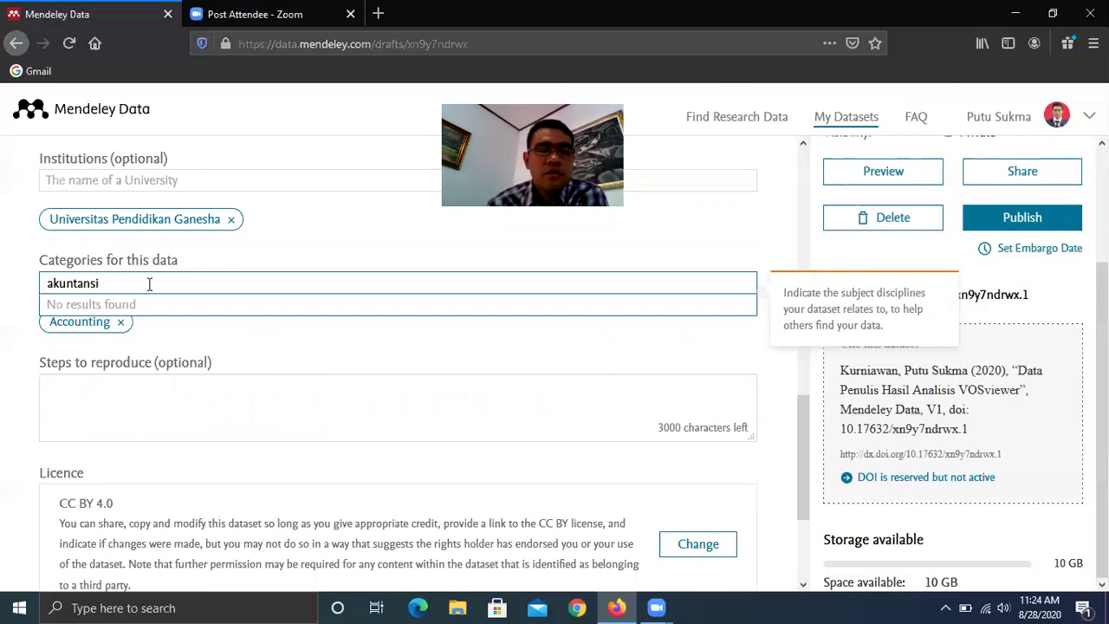
key(BackSpace)
key(BackSpace)
key(BackSpace)
key(BackSpace)
key(BackSpace)
key(BackSpace)
key(BackSpace)
key(BackSpace)
key(BackSpace)
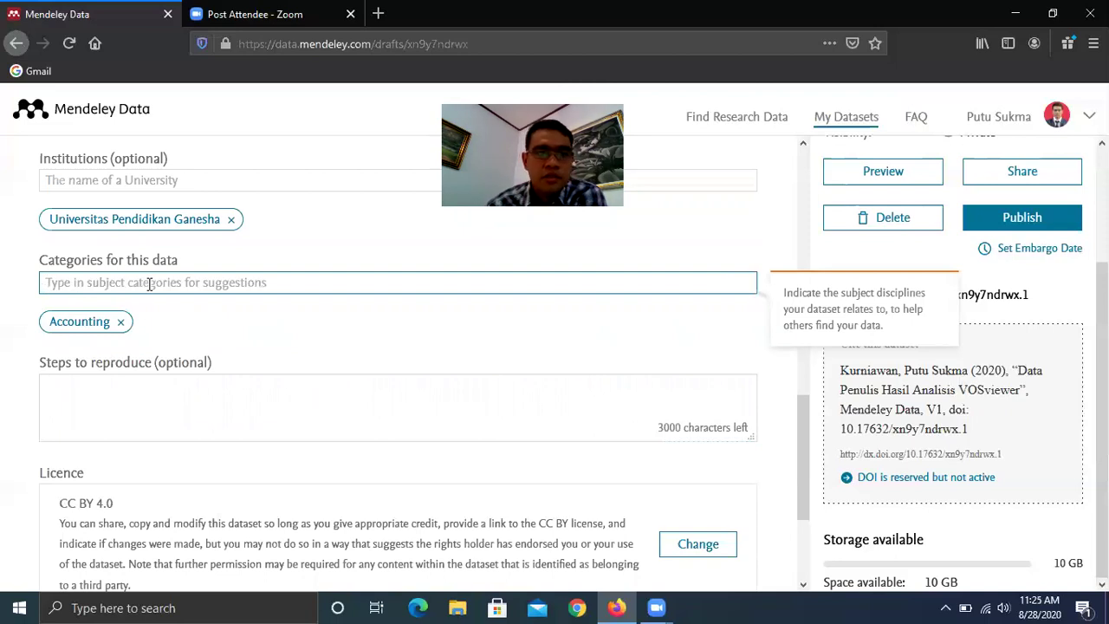
click(371, 331)
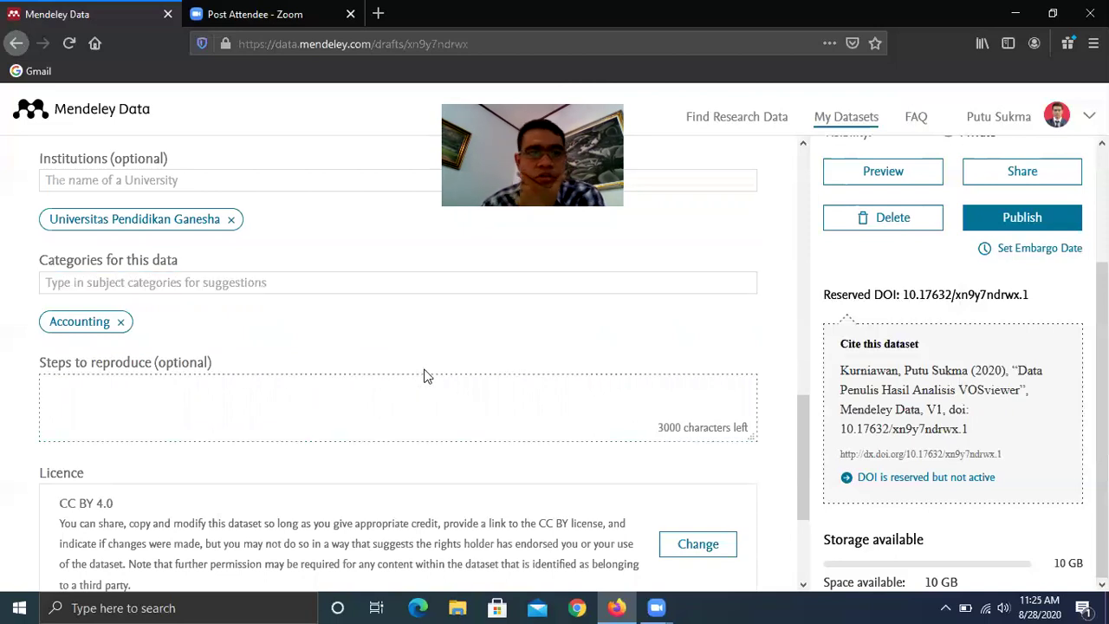
Look over the data file area and the chosen institution and category, down to the licence and reference options
scroll(425, 375, up, 4)
scroll(425, 375, up, 3)
scroll(425, 375, down, 2)
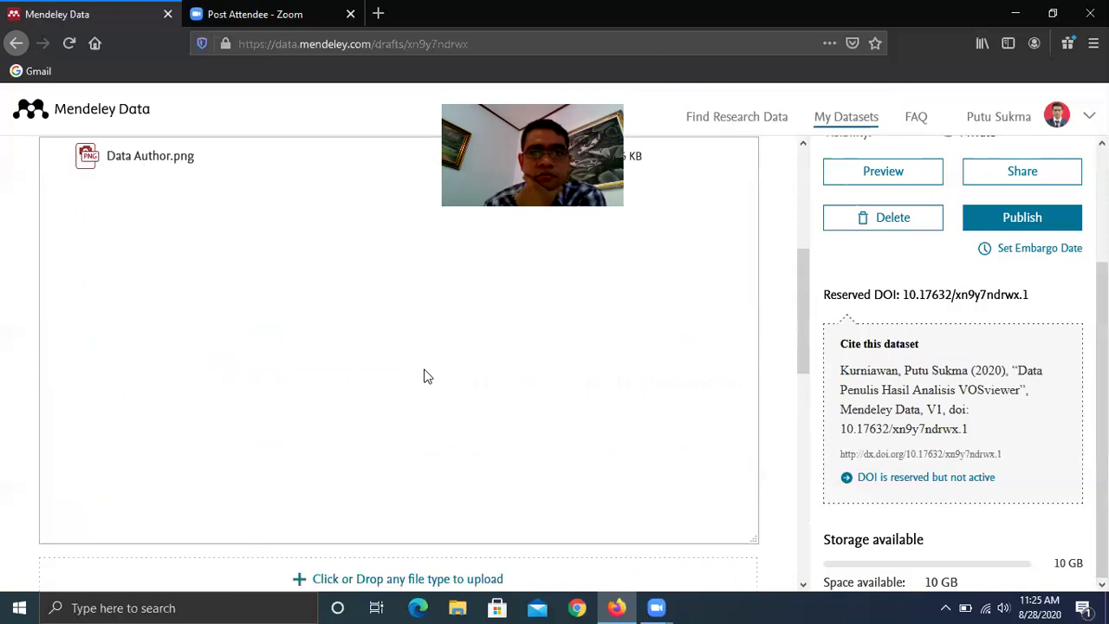
scroll(425, 375, down, 2)
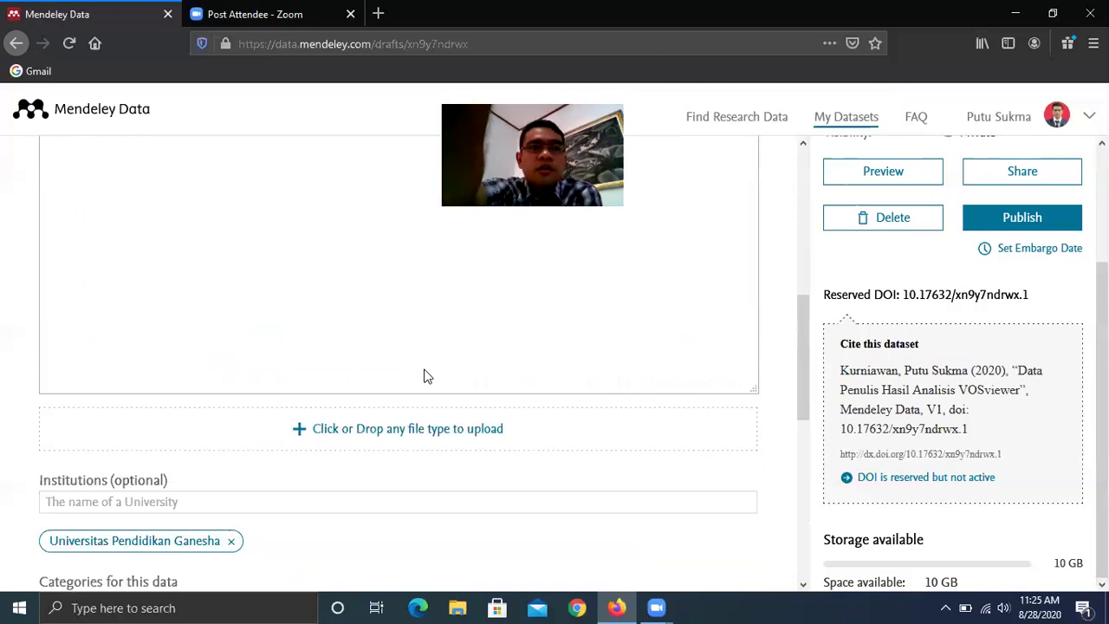
scroll(473, 423, down, 1)
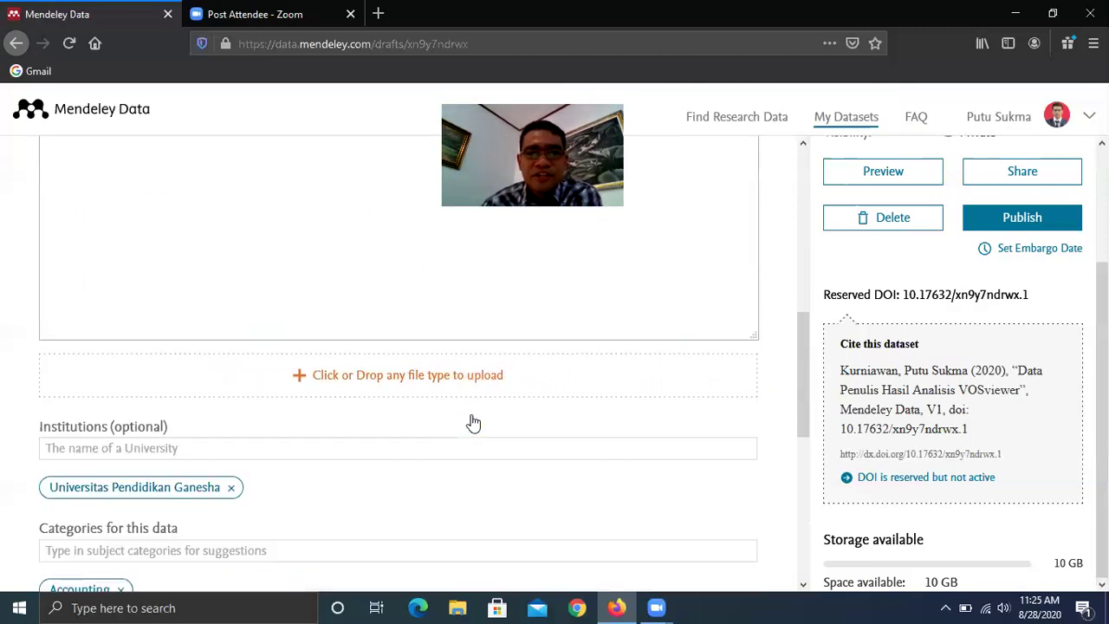
scroll(474, 423, down, 4)
scroll(334, 419, down, 1)
scroll(334, 420, down, 1)
scroll(330, 426, up, 3)
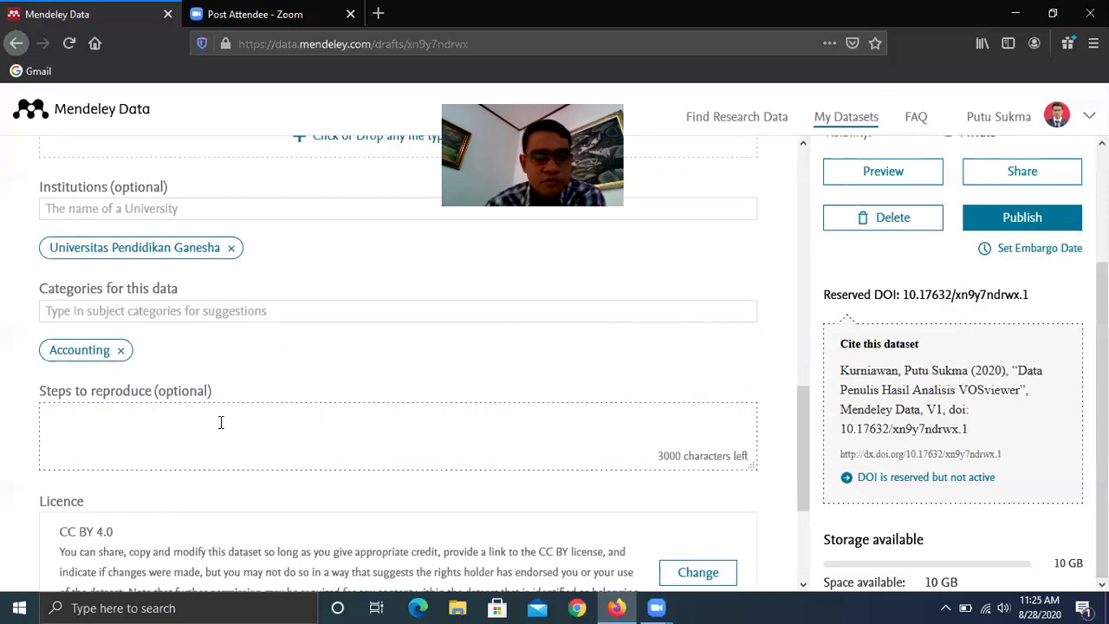
Read the guidance for the optional Steps to reproduce field and compare it with the rest of the draft
click(172, 416)
scroll(190, 416, down, 2)
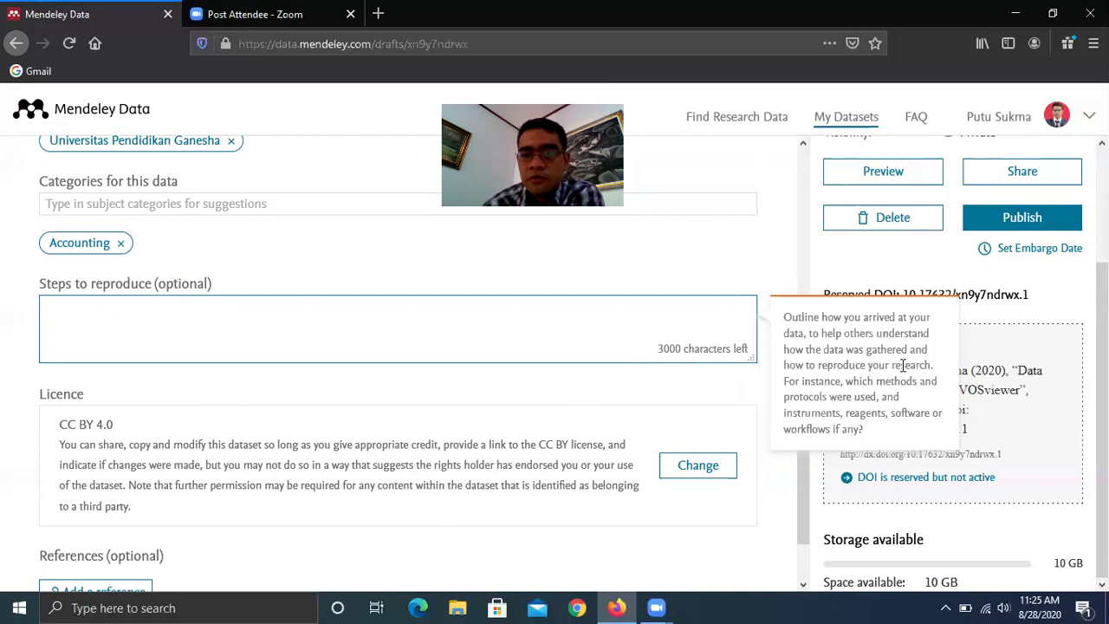
click(786, 366)
key(ctrl+a)
click(493, 329)
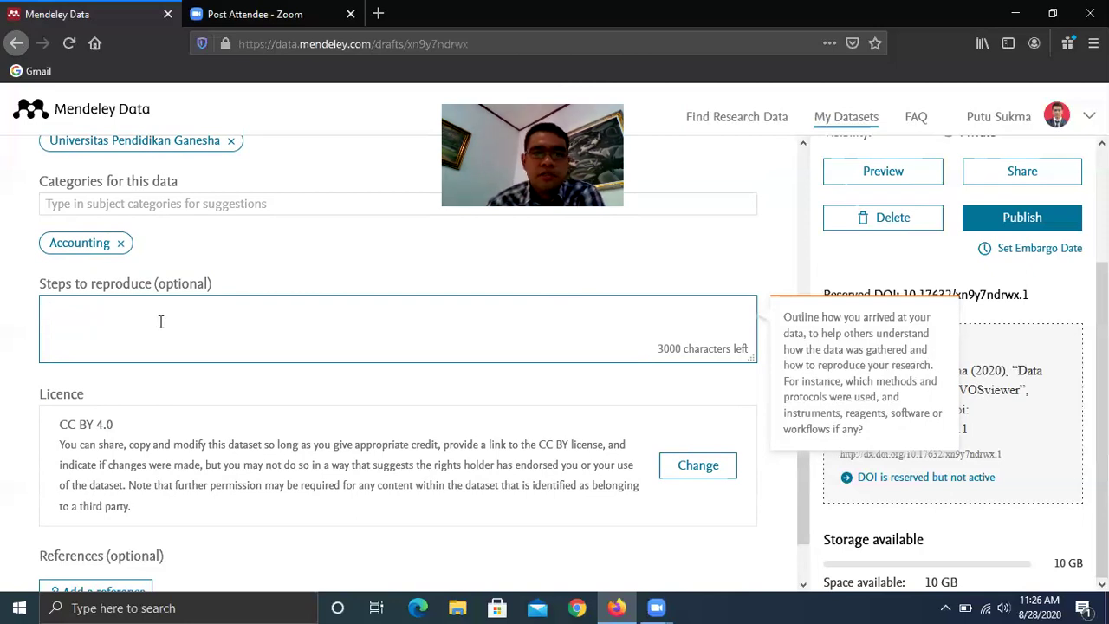
click(563, 279)
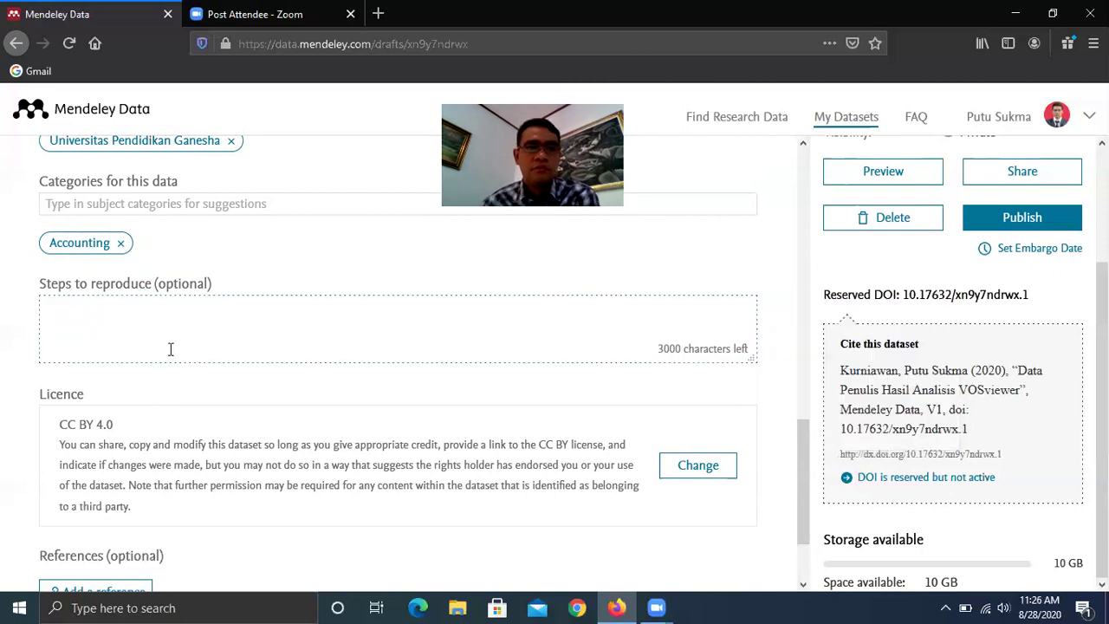
click(113, 327)
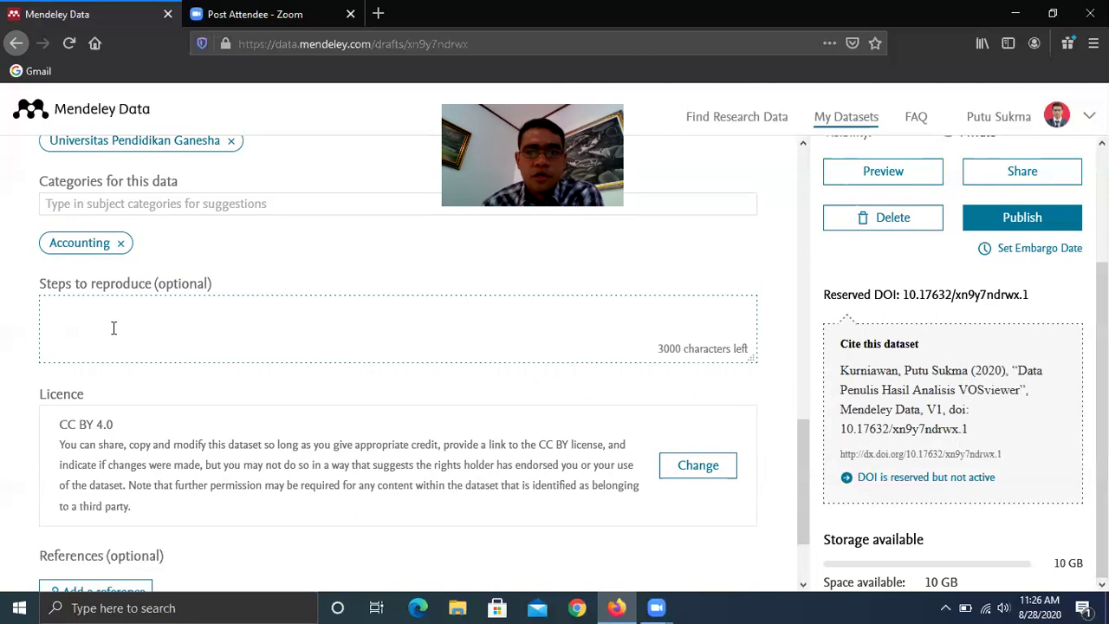
scroll(337, 390, up, 10)
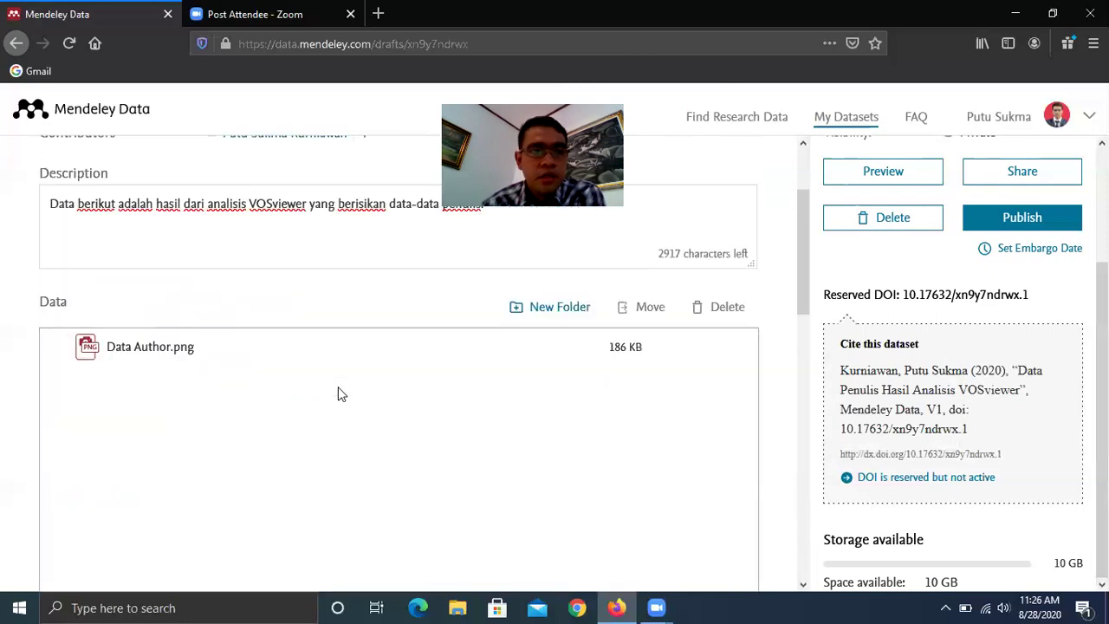
scroll(273, 347, down, 10)
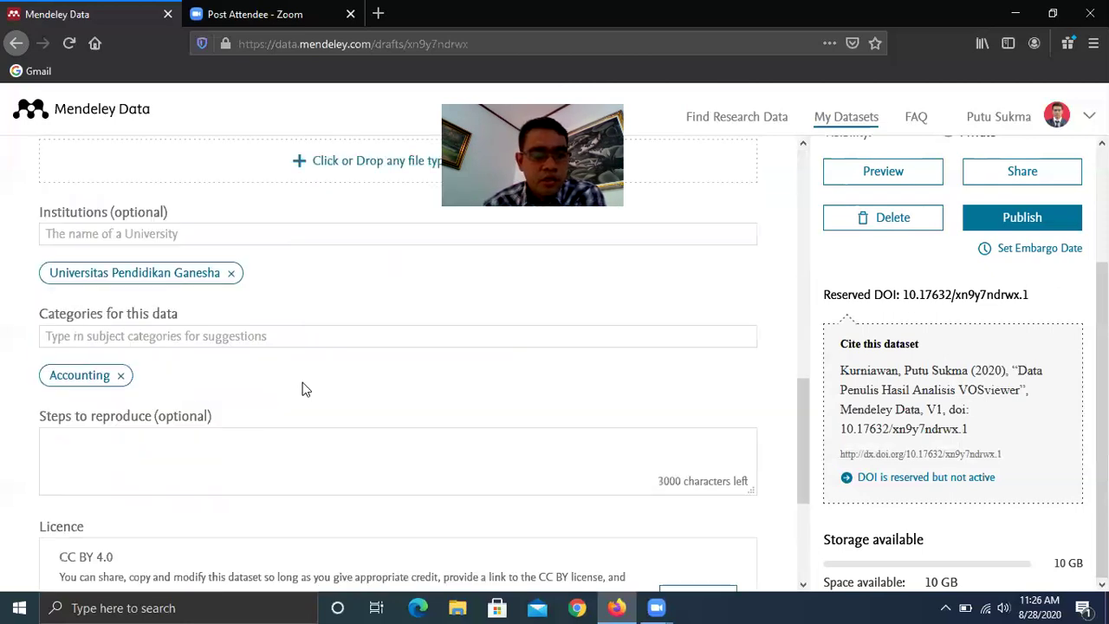
click(466, 448)
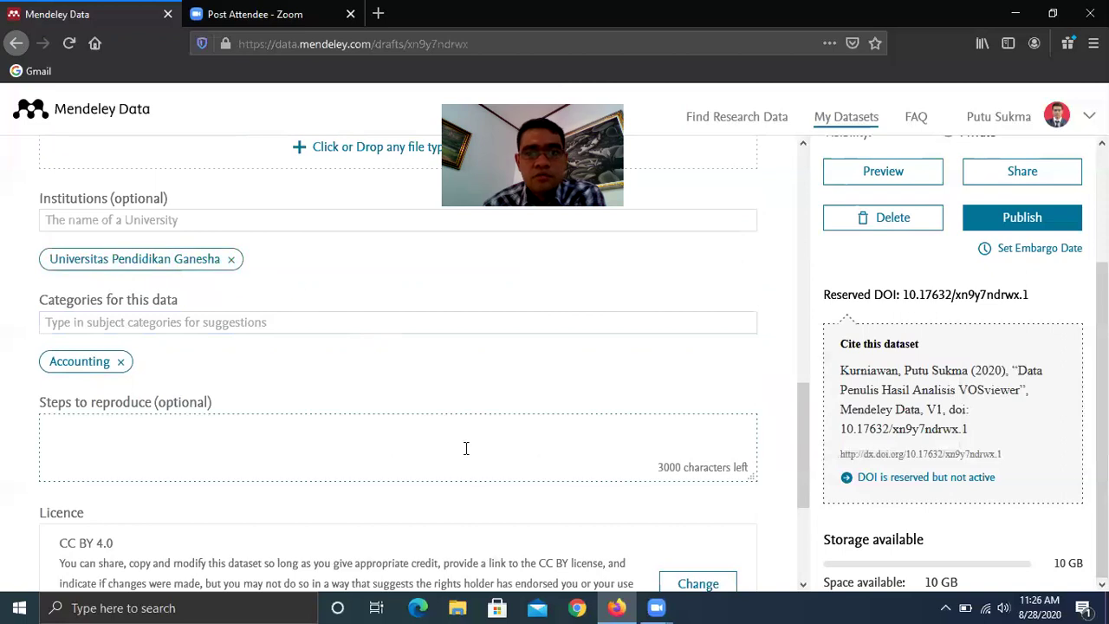
Open the dataset's licence selection and examine the terms of the available licences around CC BY 4.0
scroll(466, 451, down, 3)
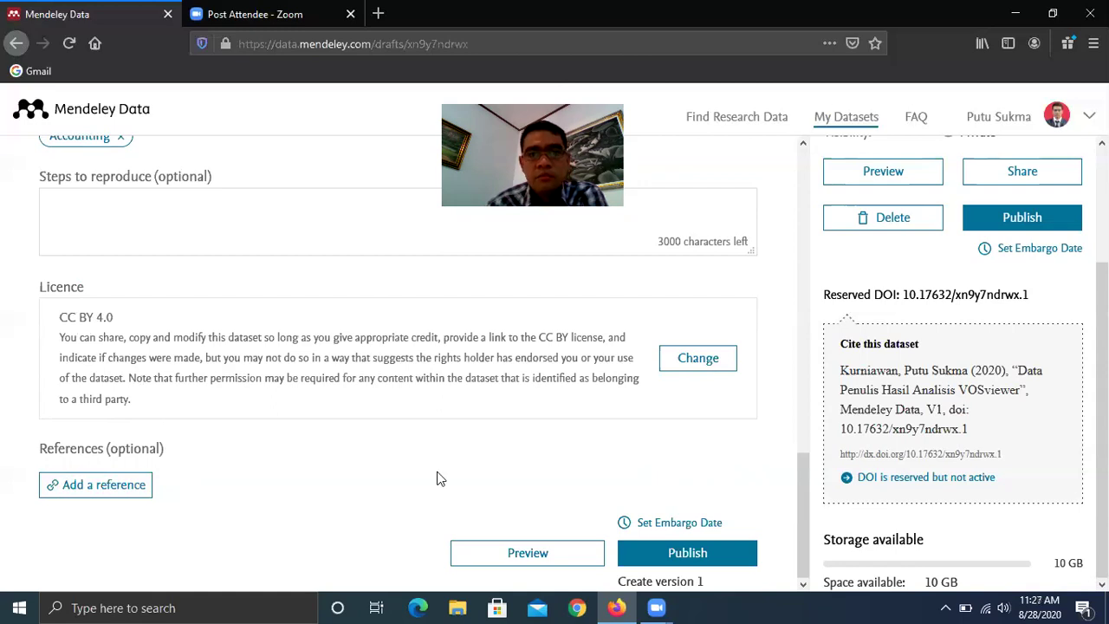
click(706, 367)
scroll(559, 425, down, 1)
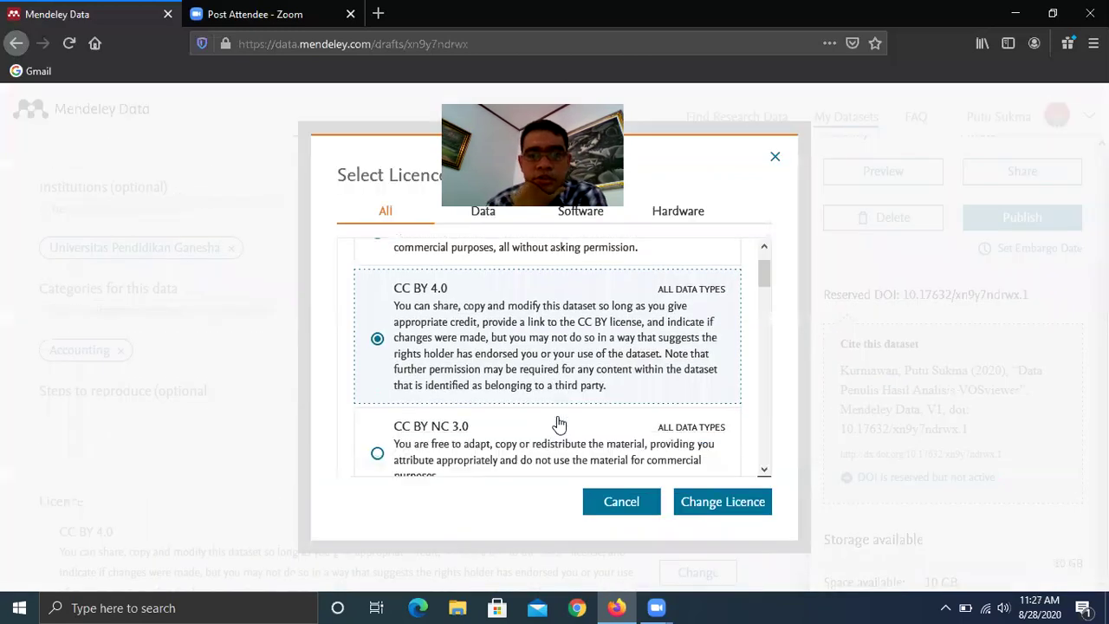
scroll(559, 425, down, 2)
scroll(559, 424, up, 3)
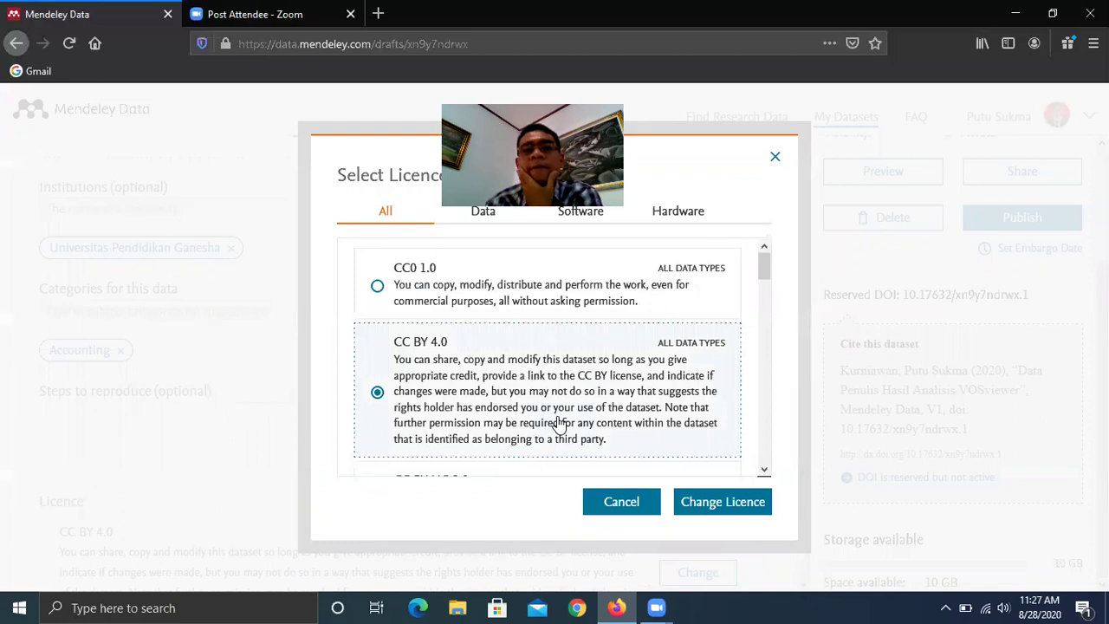
Compare the licences offered for Data, Software, Hardware and all types, then close the licence selection without changing the dataset's licence
drag(397, 175, 322, 191)
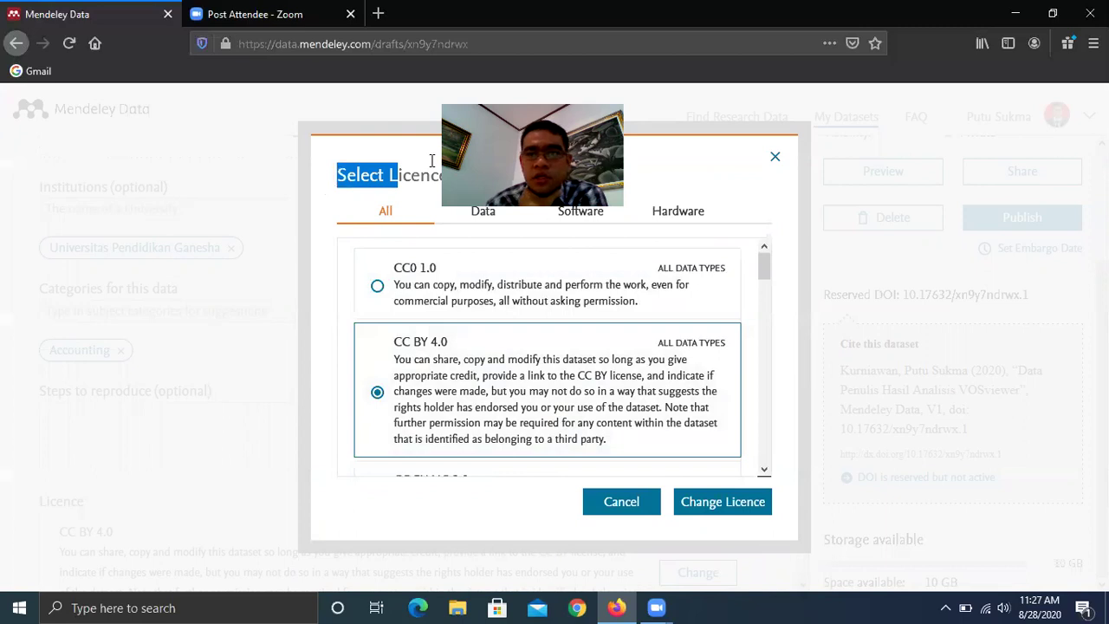
click(478, 231)
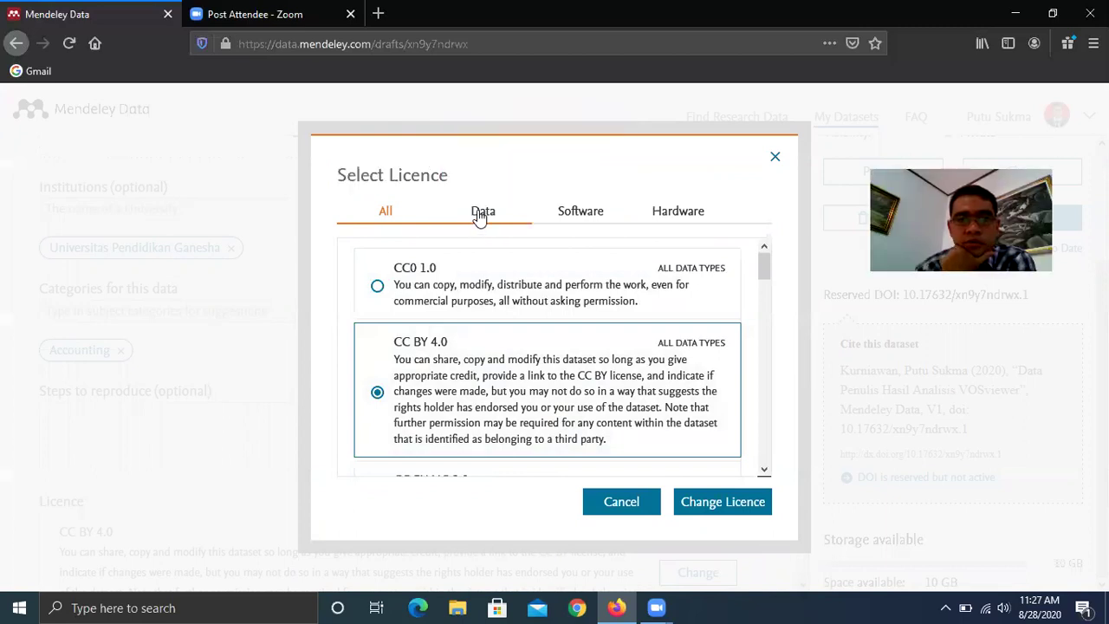
click(482, 215)
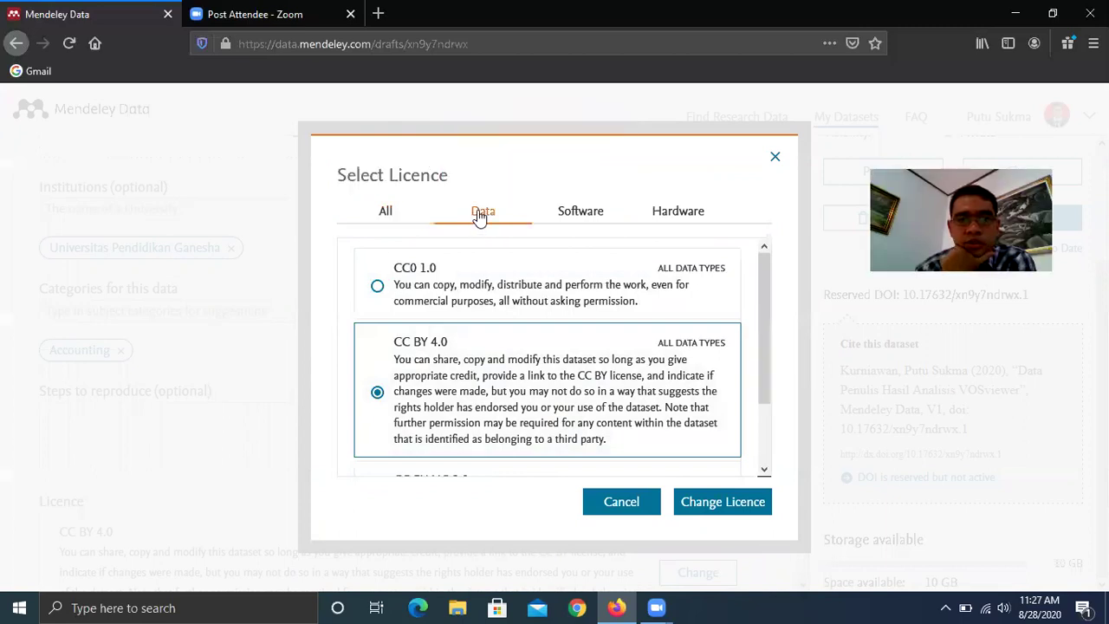
click(592, 215)
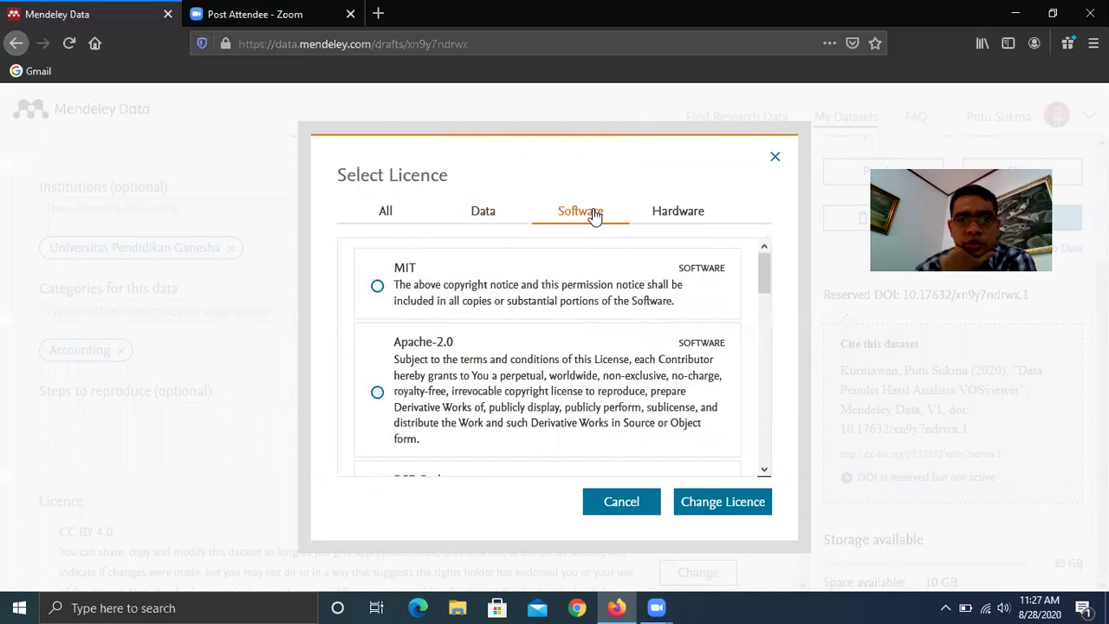
click(682, 214)
click(384, 213)
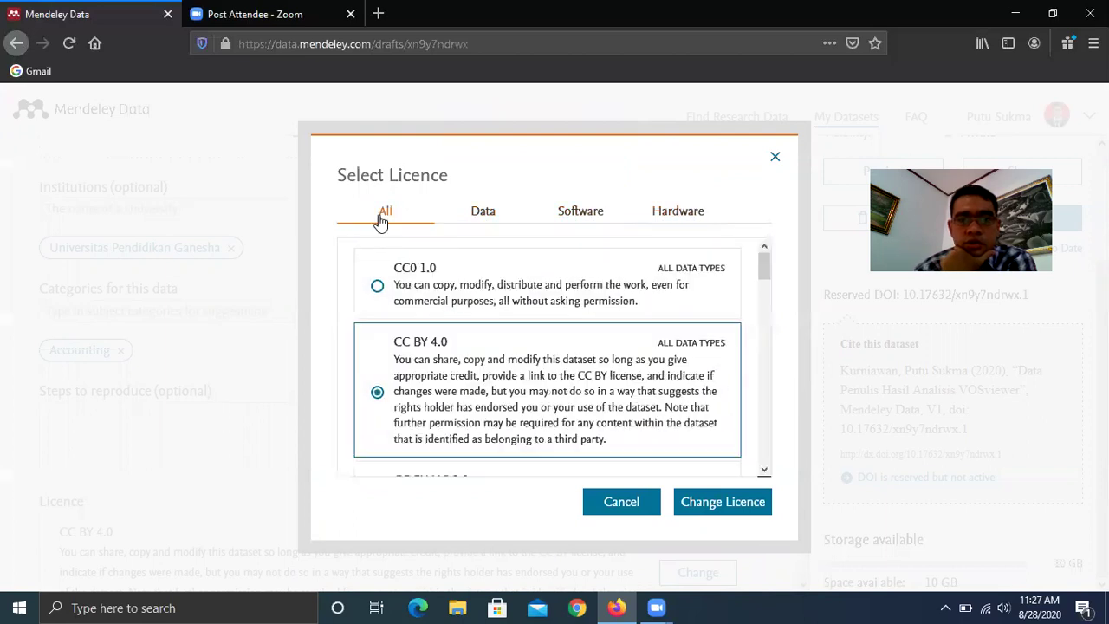
scroll(542, 377, down, 15)
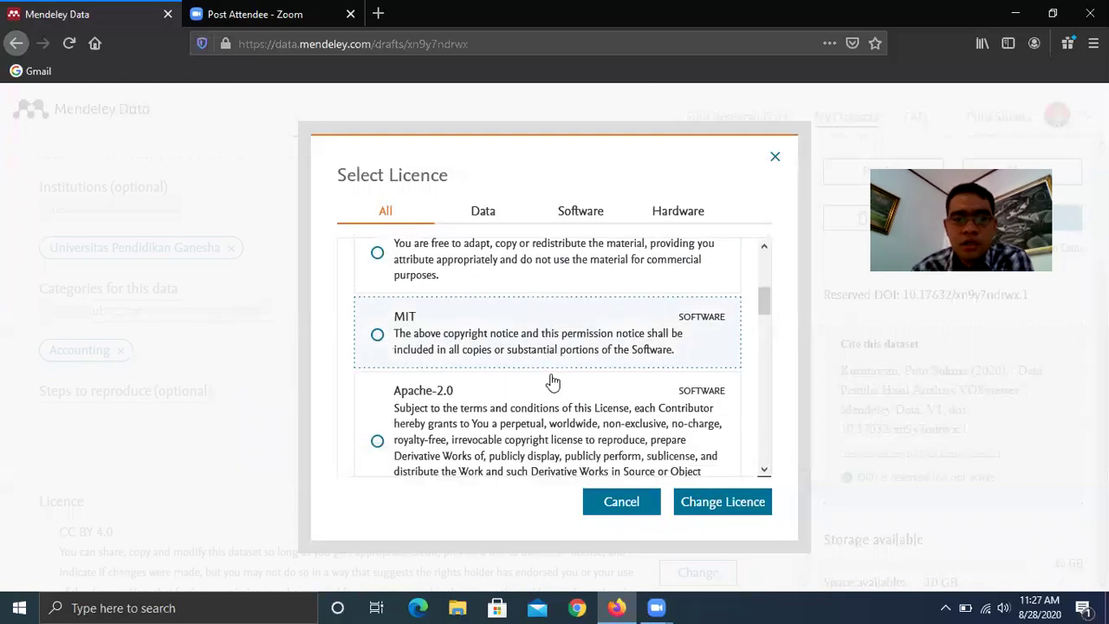
scroll(564, 414, up, 15)
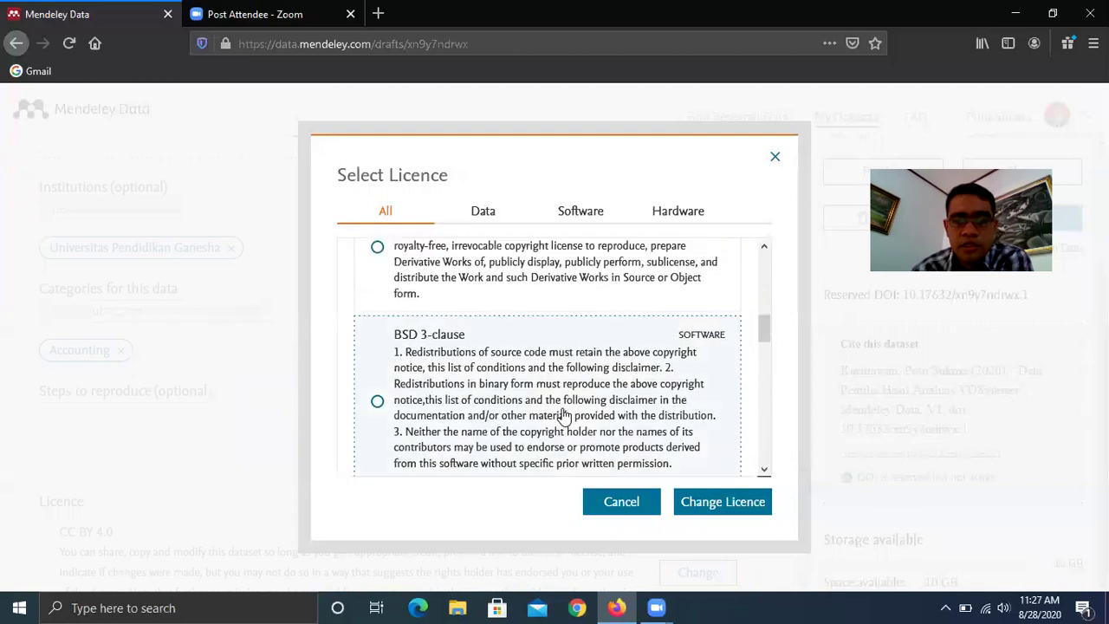
click(776, 160)
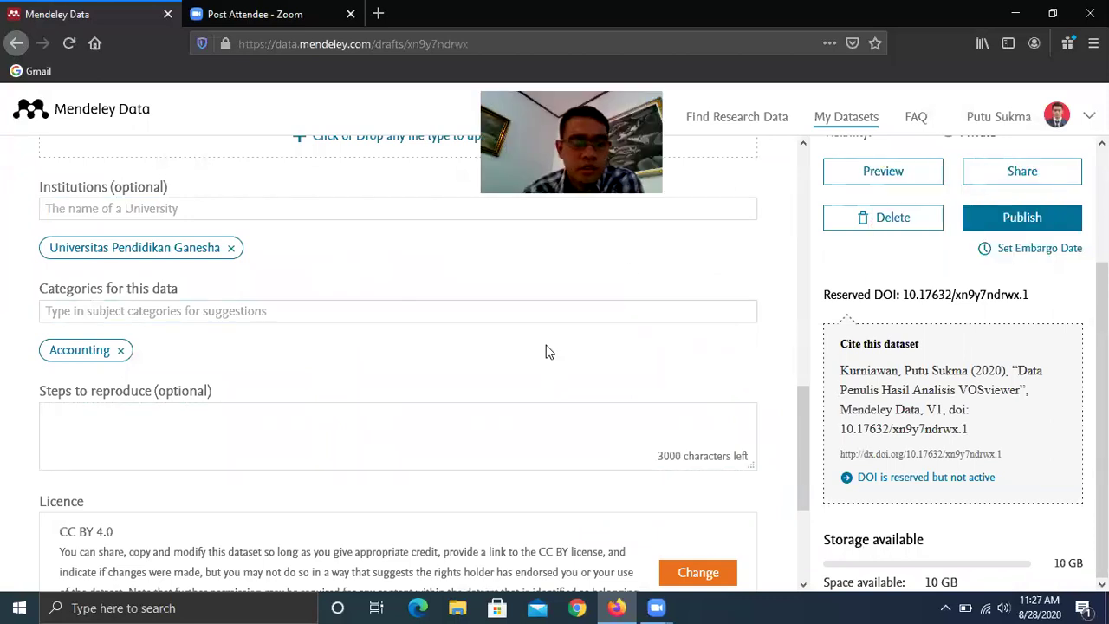
Examine the reference form's Article, Dataset and Software types, then leave it without adding a reference
scroll(337, 471, down, 3)
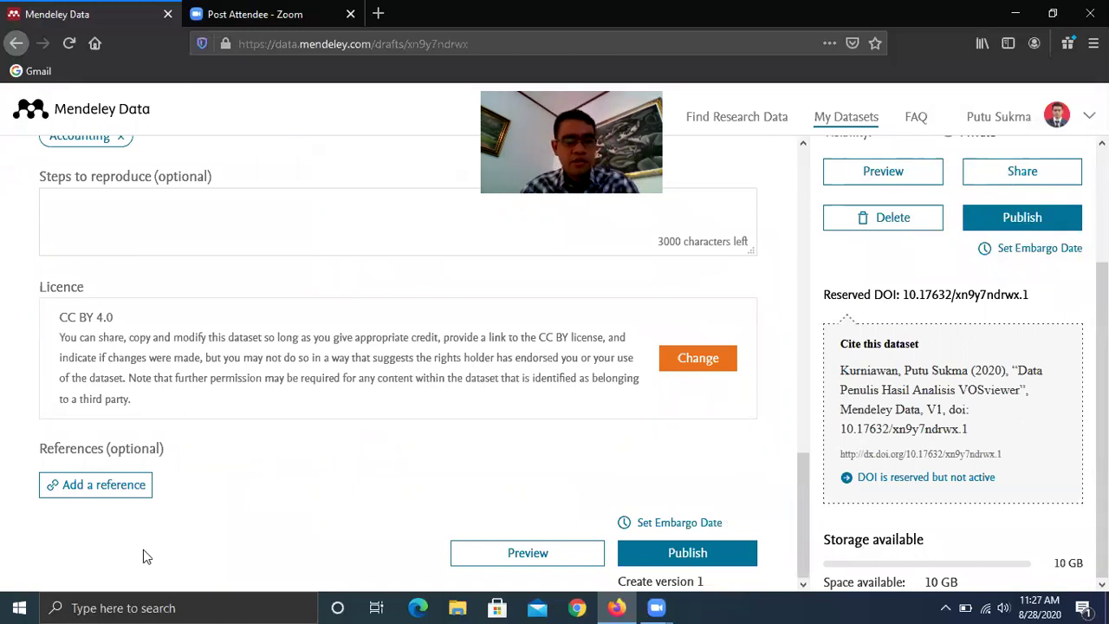
click(121, 488)
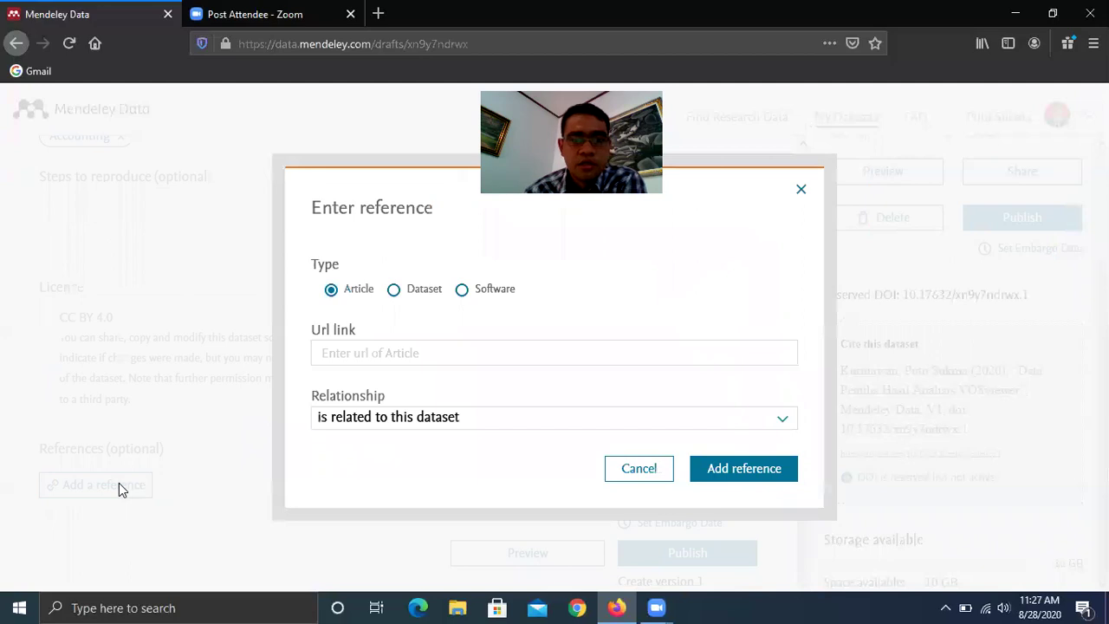
click(373, 351)
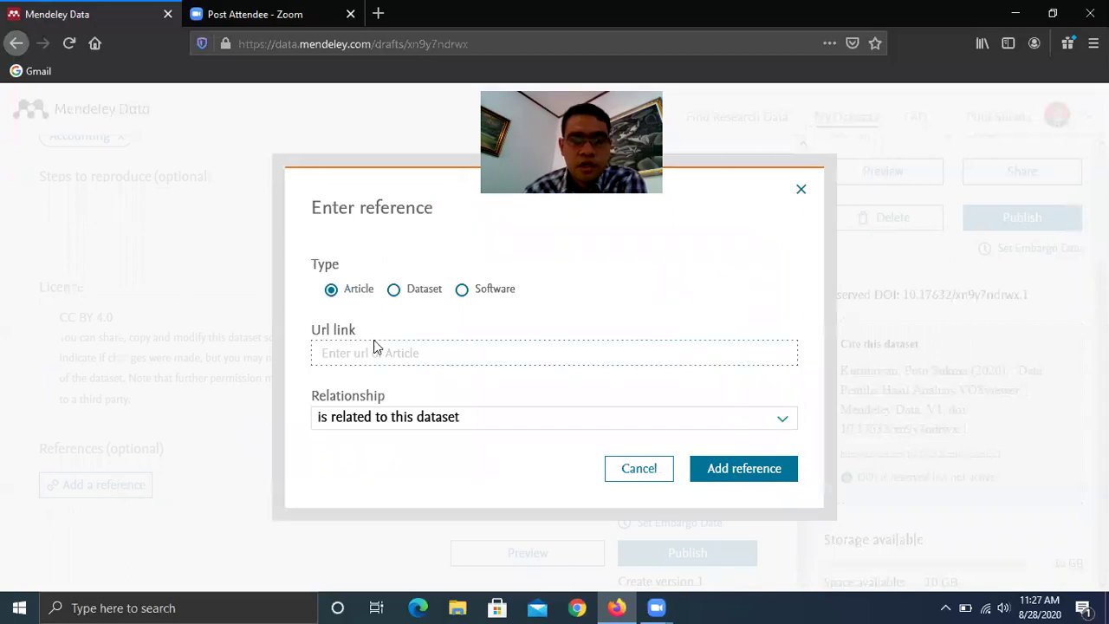
click(393, 292)
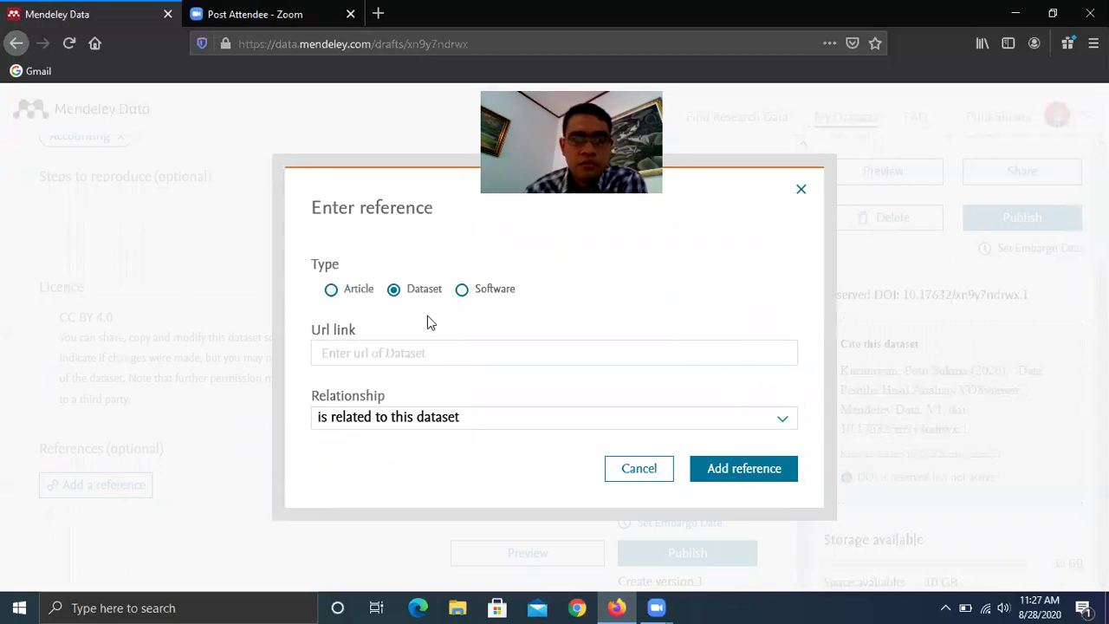
click(462, 293)
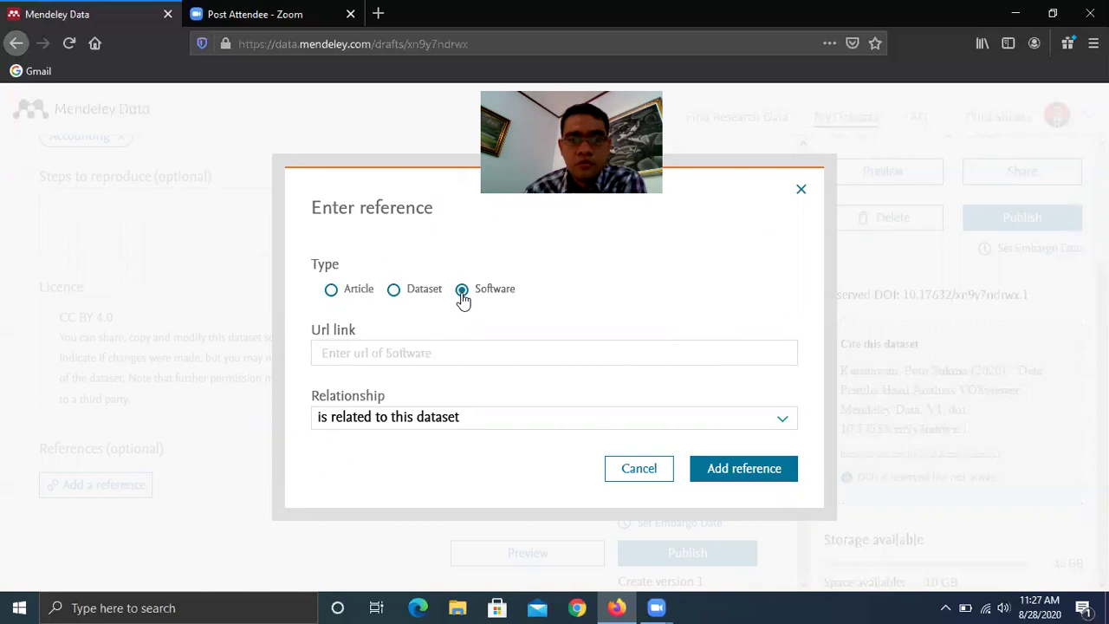
click(332, 291)
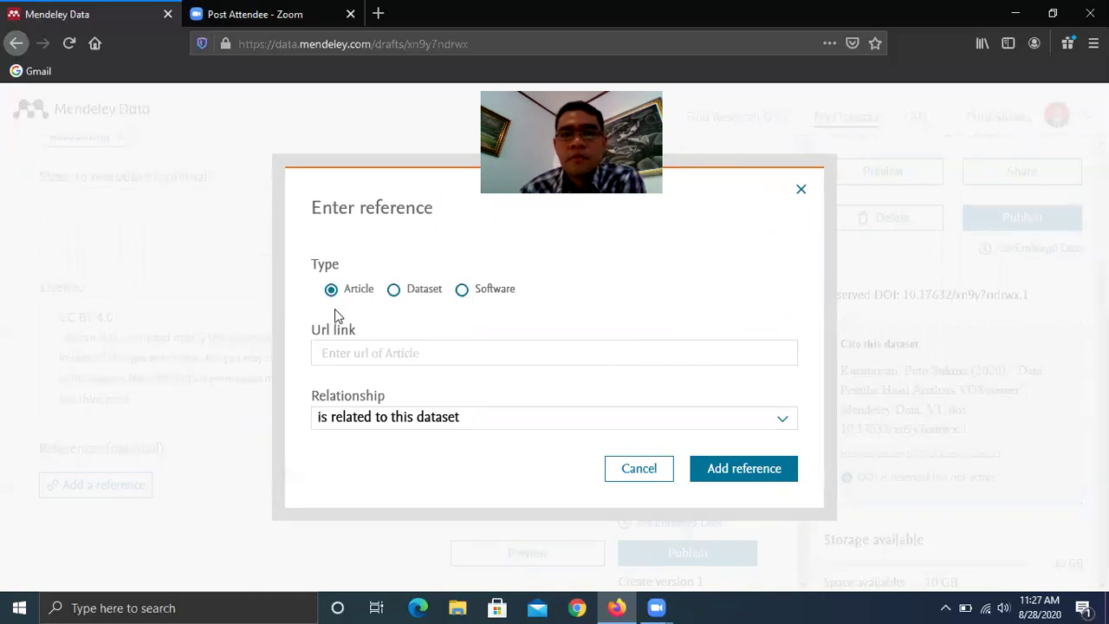
click(656, 481)
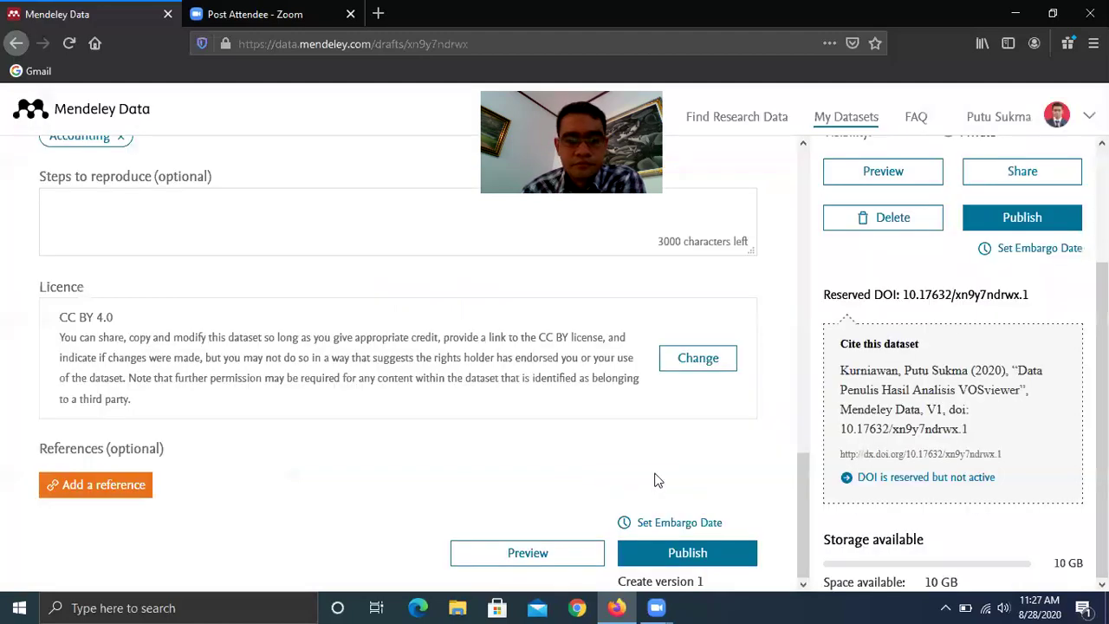
Review the draft form, open the dataset's preview and look over its title, contributor, description, data file and licence
scroll(297, 491, up, 10)
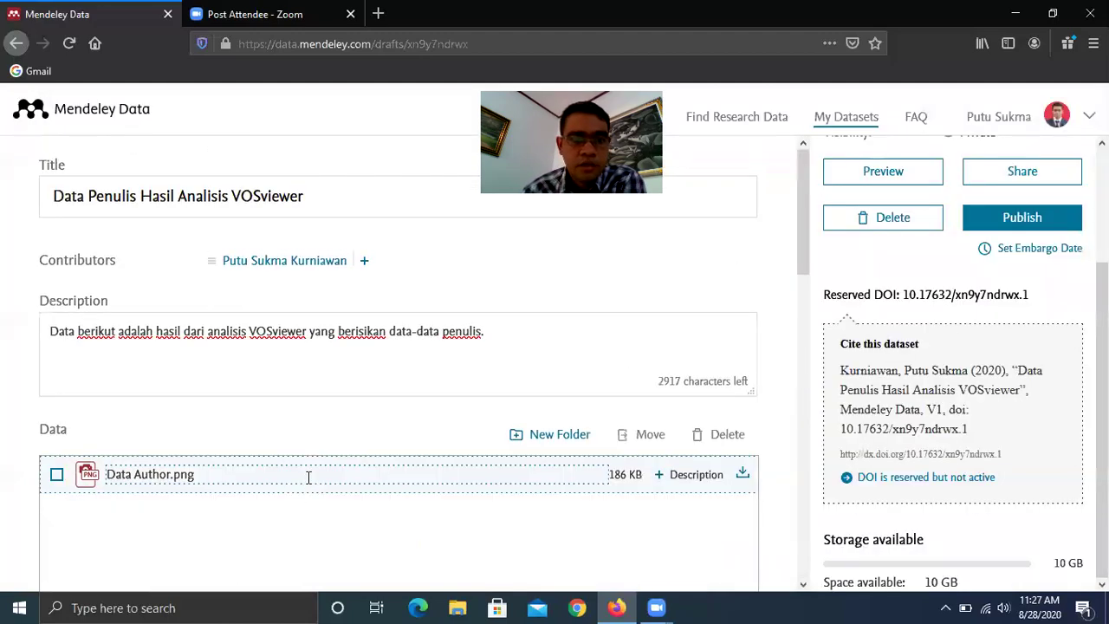
scroll(329, 431, down, 10)
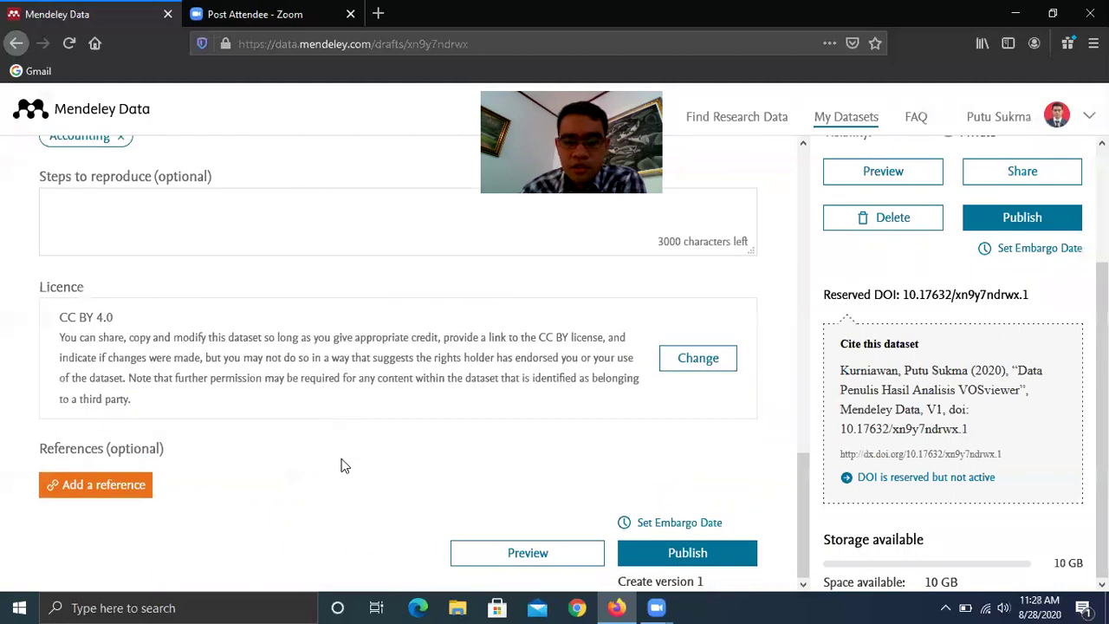
click(555, 554)
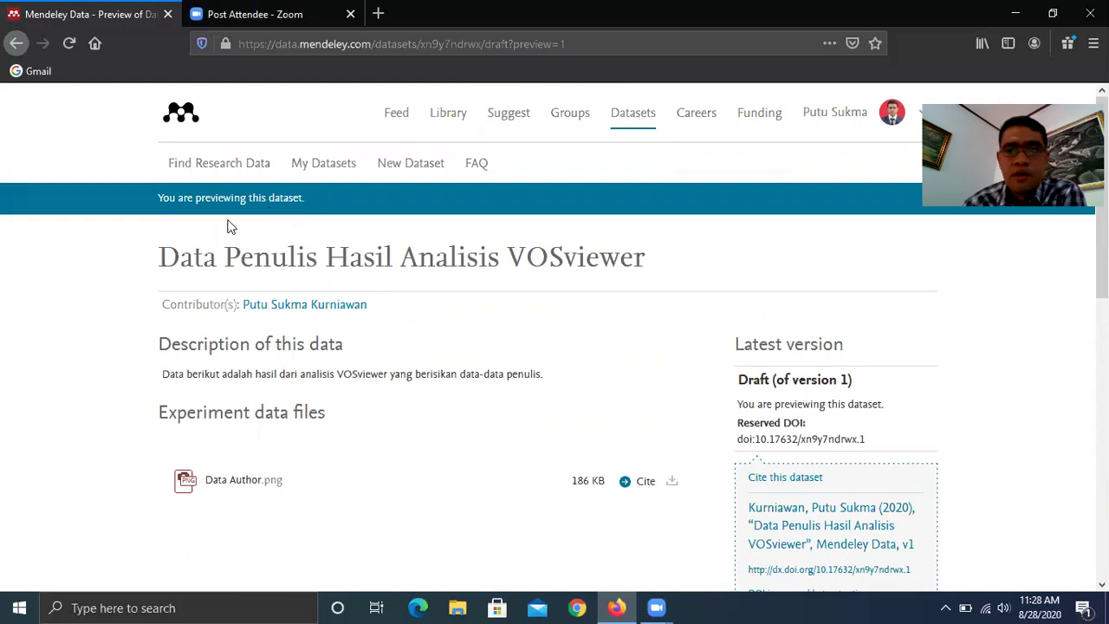
scroll(28, 351, down, 1)
scroll(54, 377, down, 3)
scroll(53, 377, up, 3)
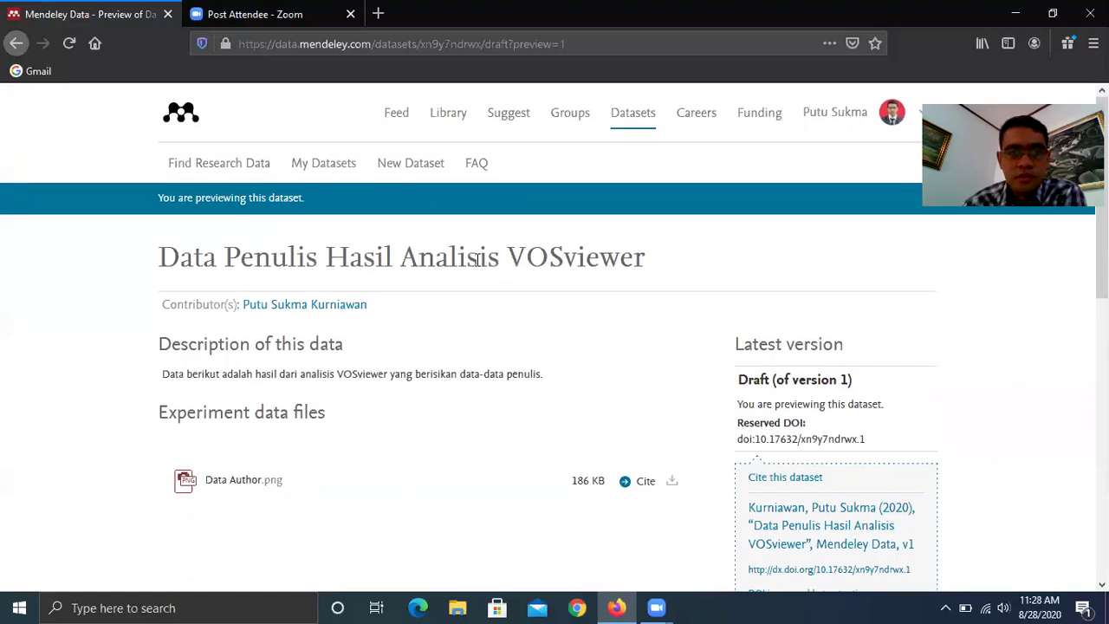
mouse_move(299, 310)
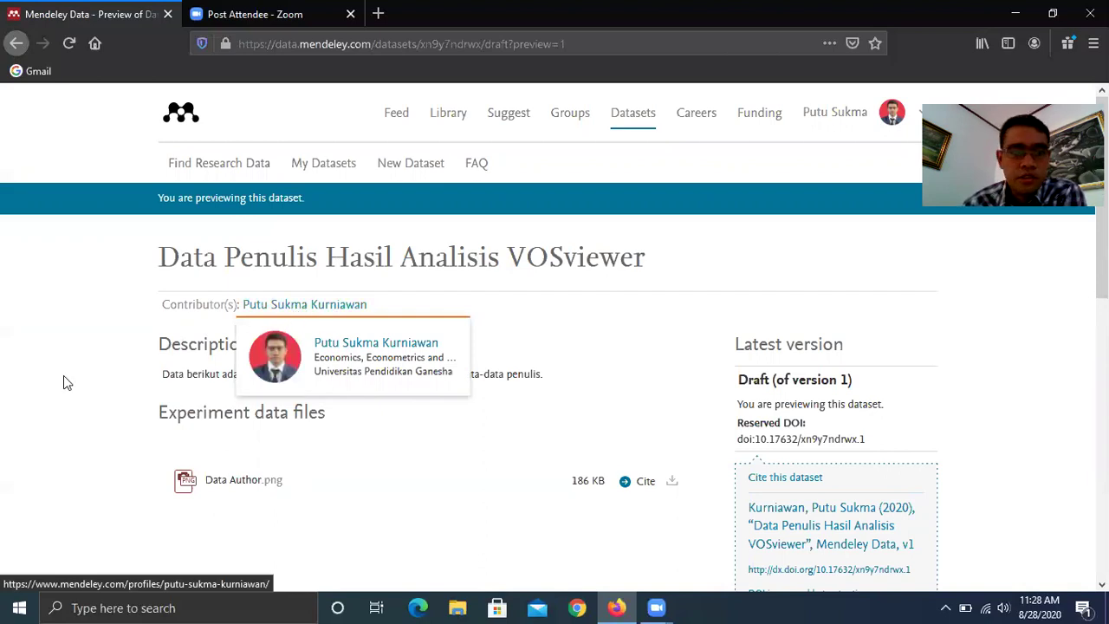
scroll(64, 375, down, 2)
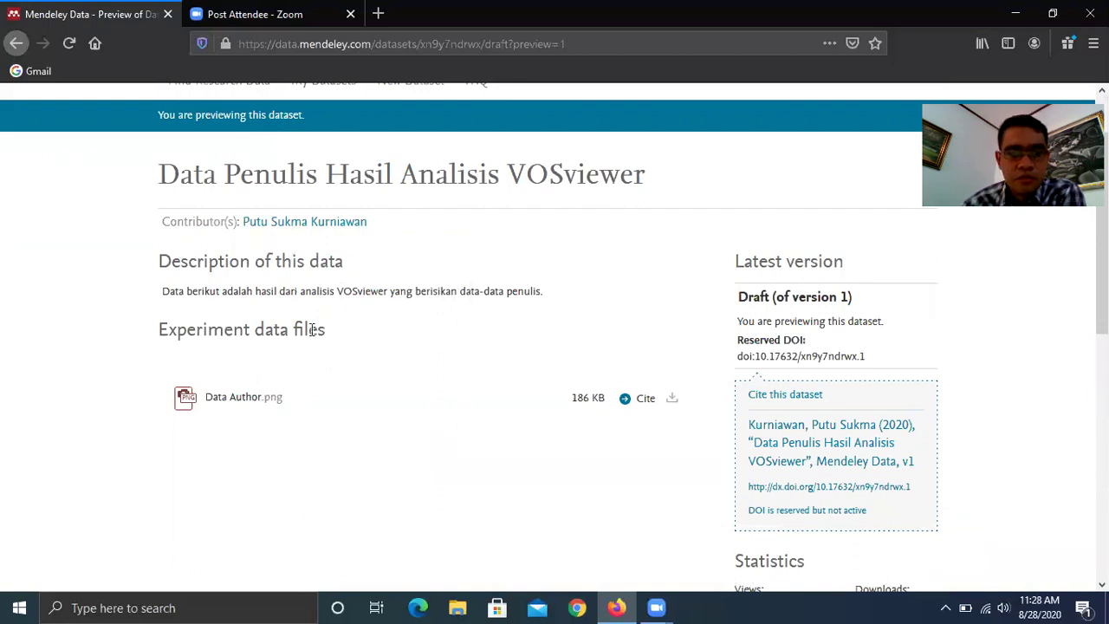
scroll(61, 413, down, 4)
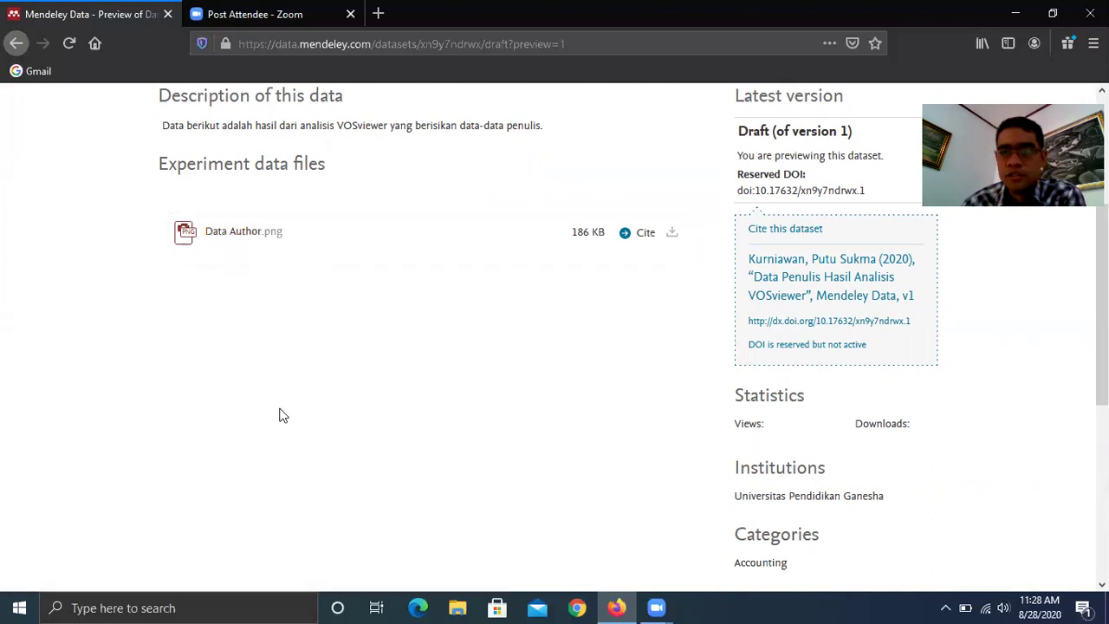
scroll(279, 414, down, 5)
scroll(279, 415, down, 3)
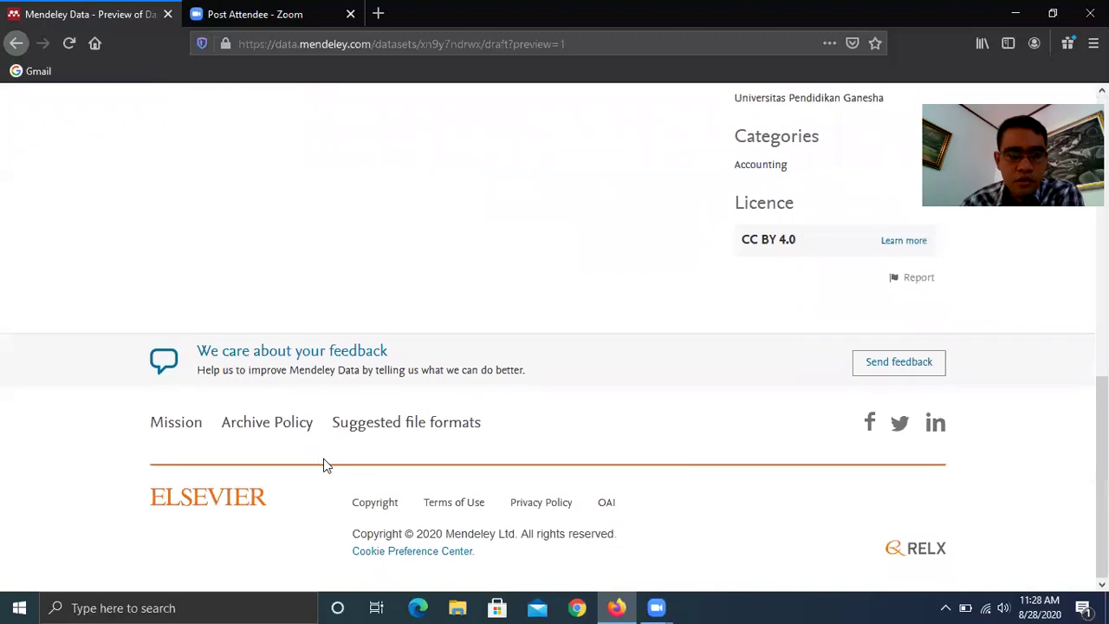
Examine the preview's reserved DOI, citation, statistics, institution, category and licence details
scroll(322, 463, up, 10)
scroll(584, 476, down, 2)
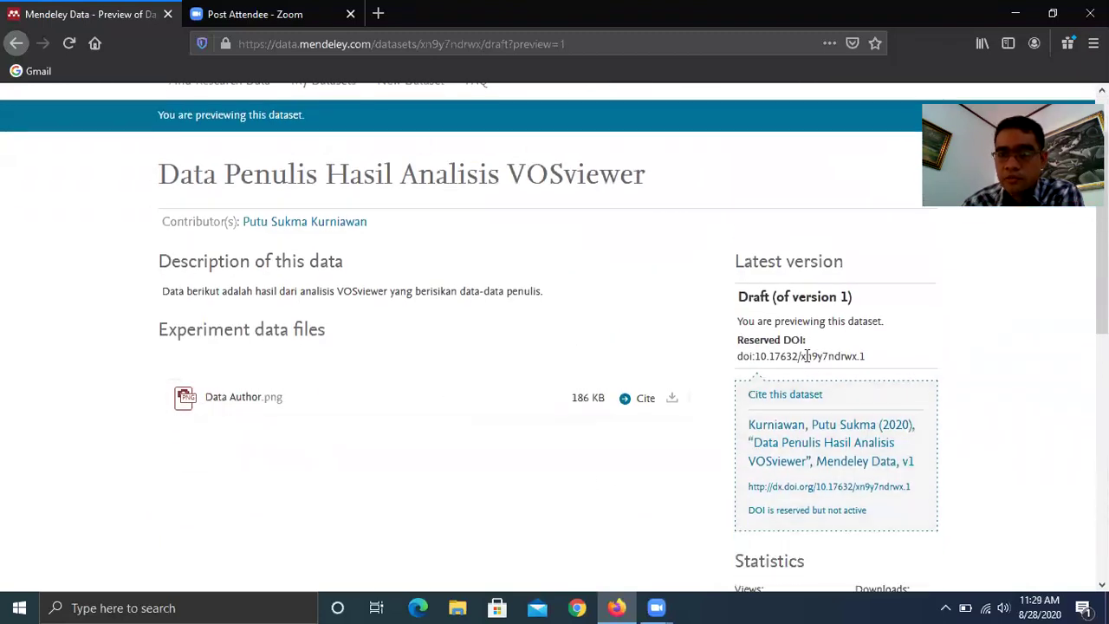
scroll(807, 357, down, 3)
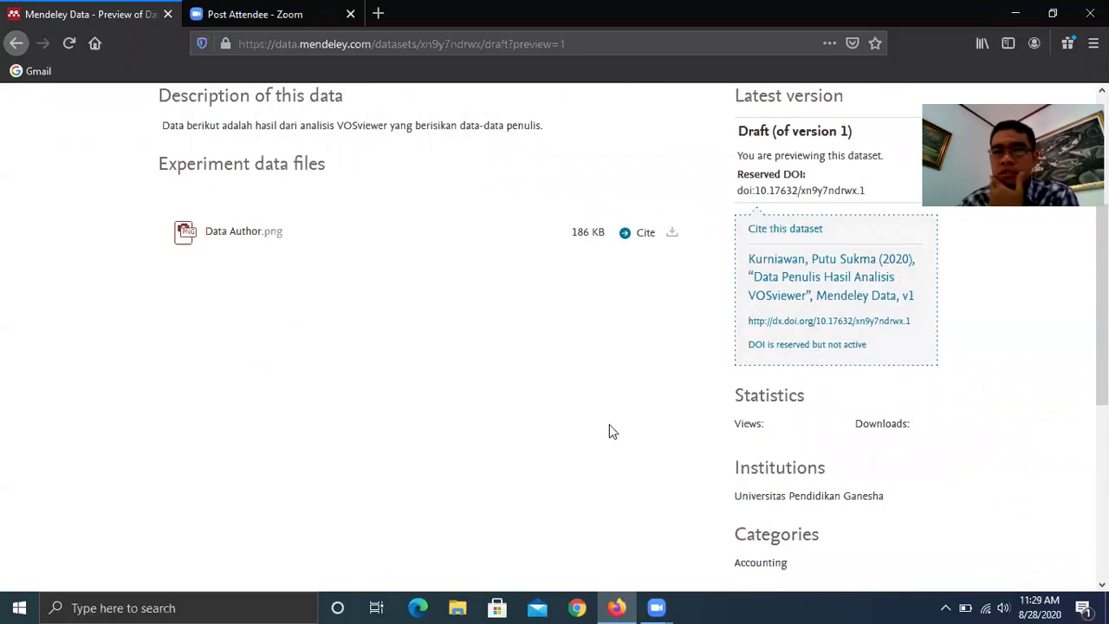
scroll(609, 431, up, 2)
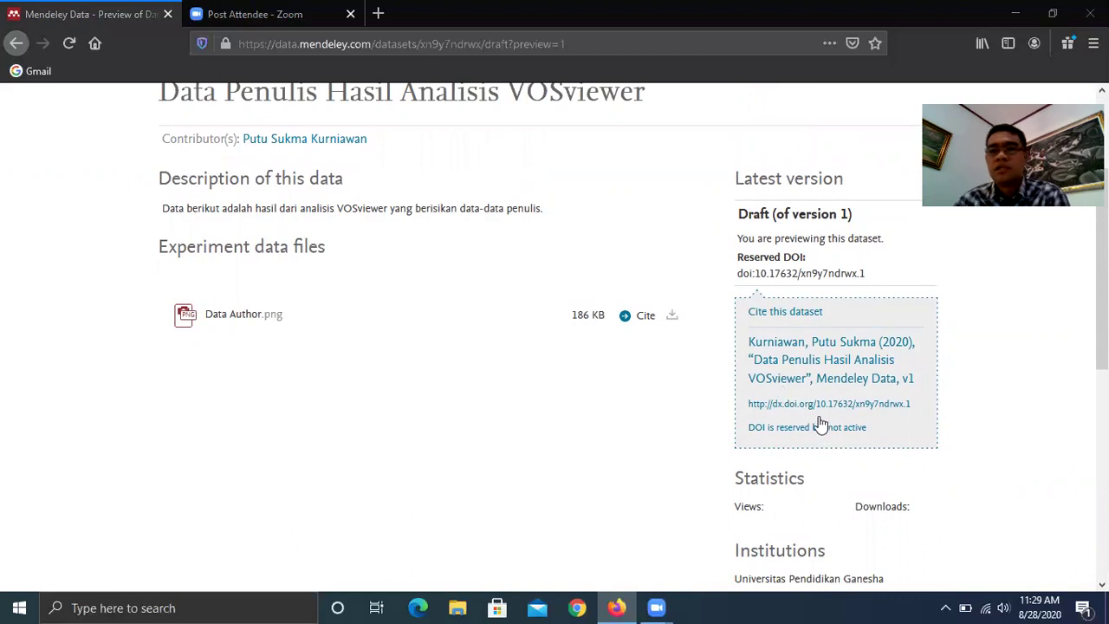
scroll(825, 458, down, 3)
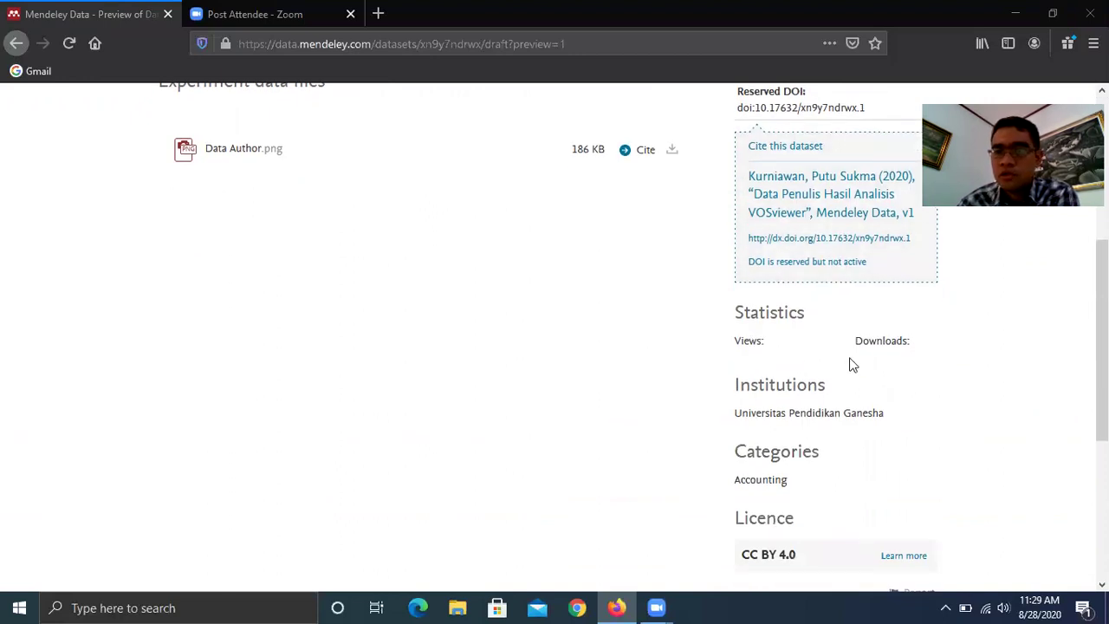
scroll(809, 408, down, 3)
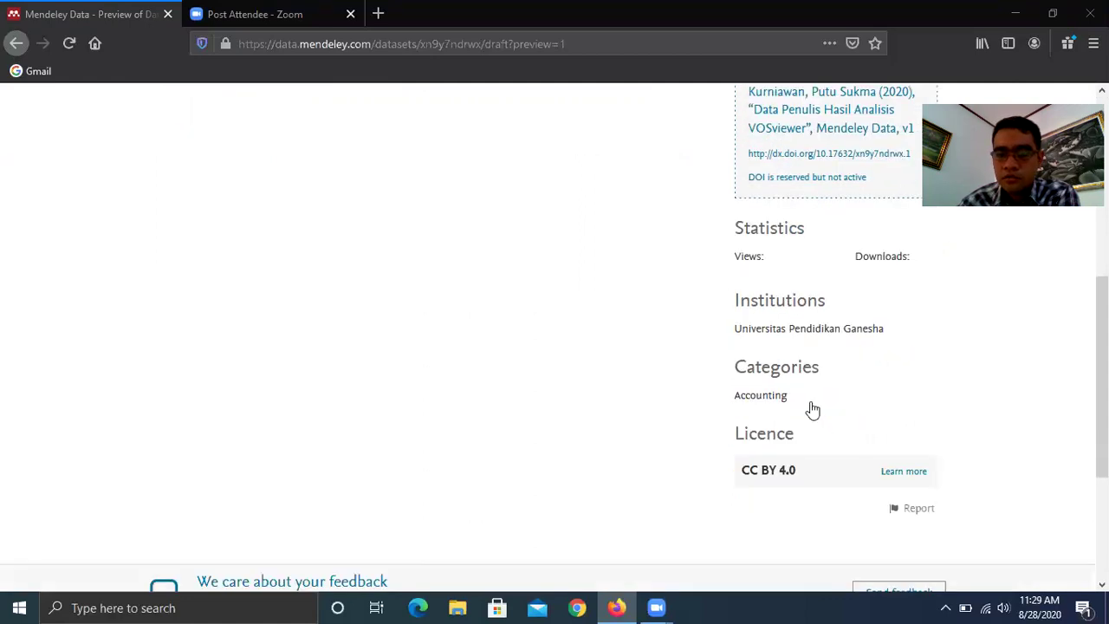